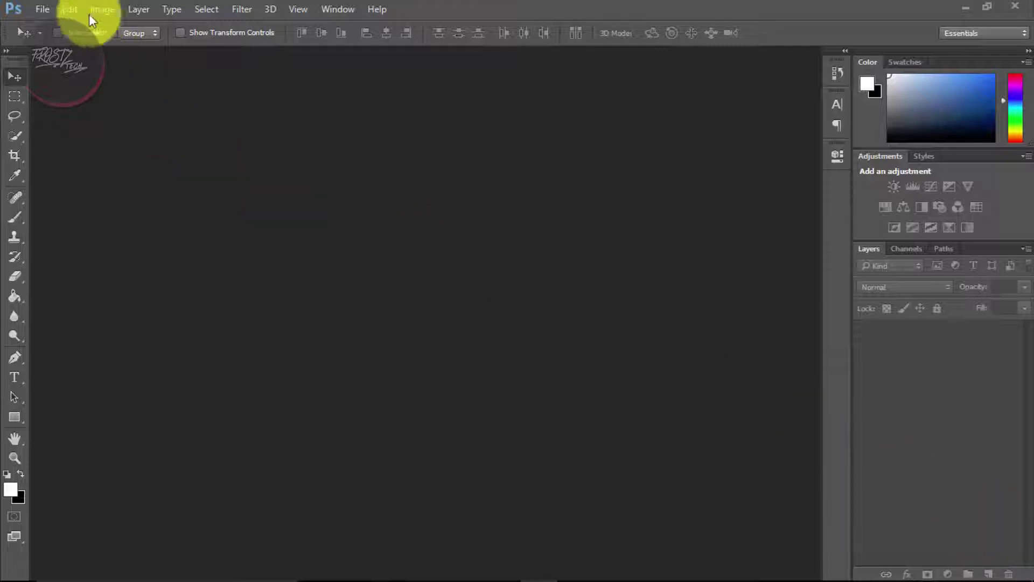
Create a new 1920×1080 document with a transparent background.
click(42, 11)
click(49, 26)
double_click(420, 200)
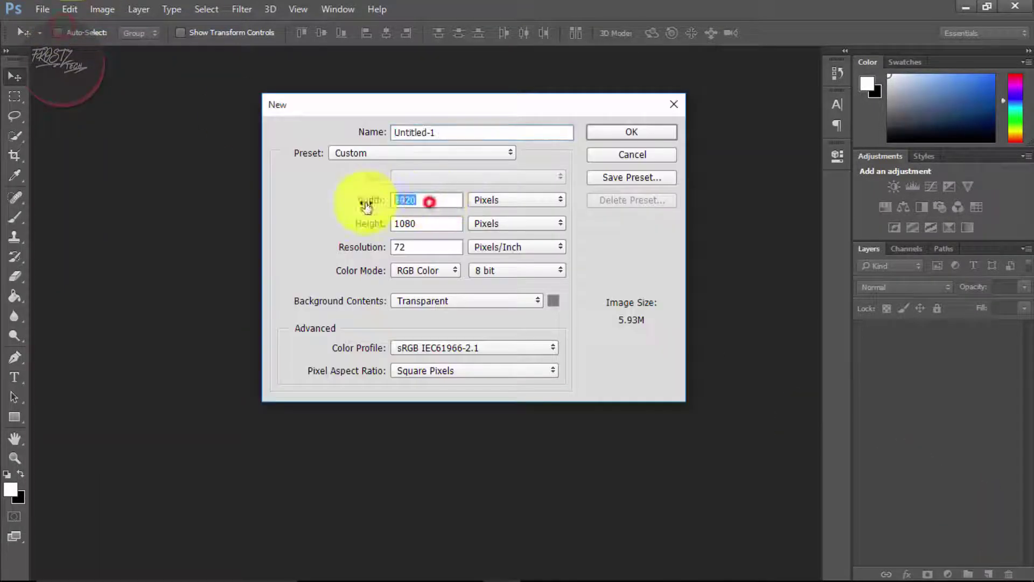
double_click(424, 222)
click(639, 134)
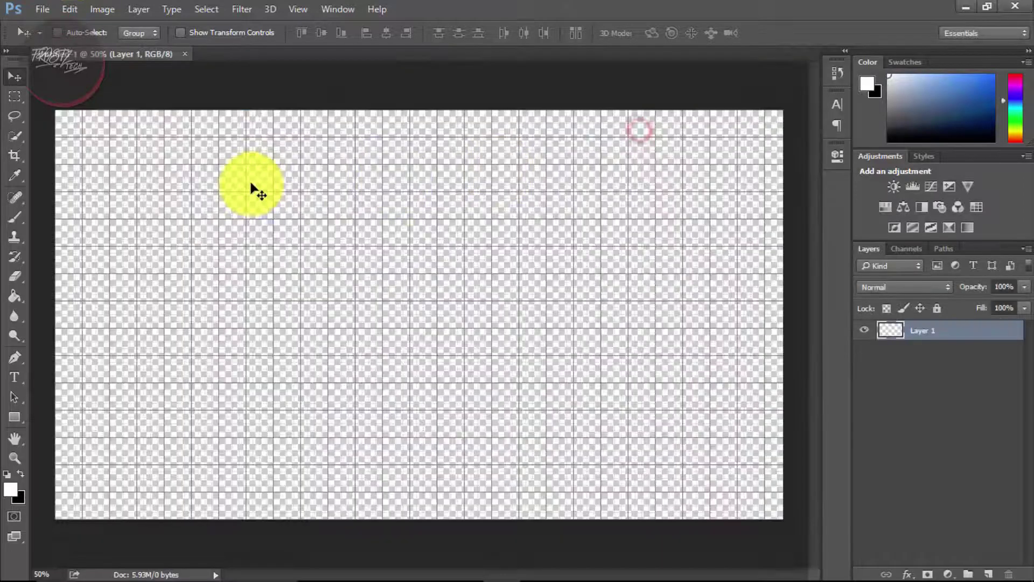
Turn the grid overlay on across the canvas from the View menu.
click(293, 9)
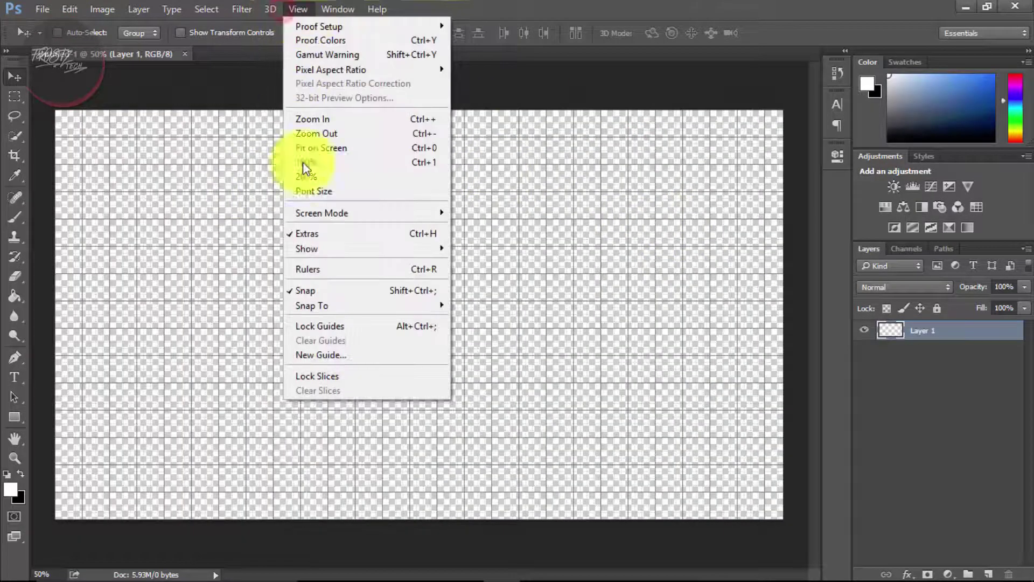
click(318, 233)
click(298, 8)
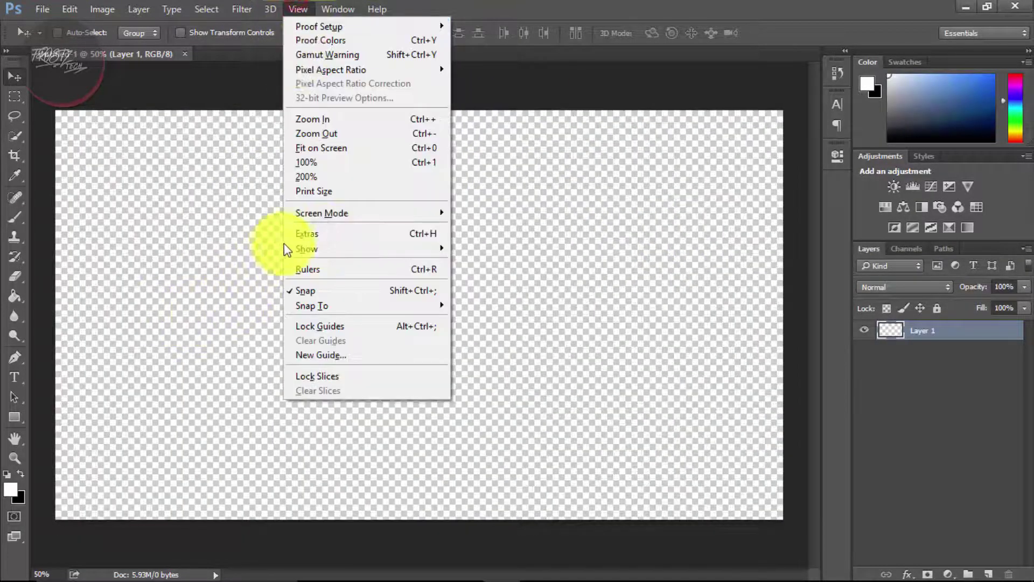
click(295, 234)
click(299, 11)
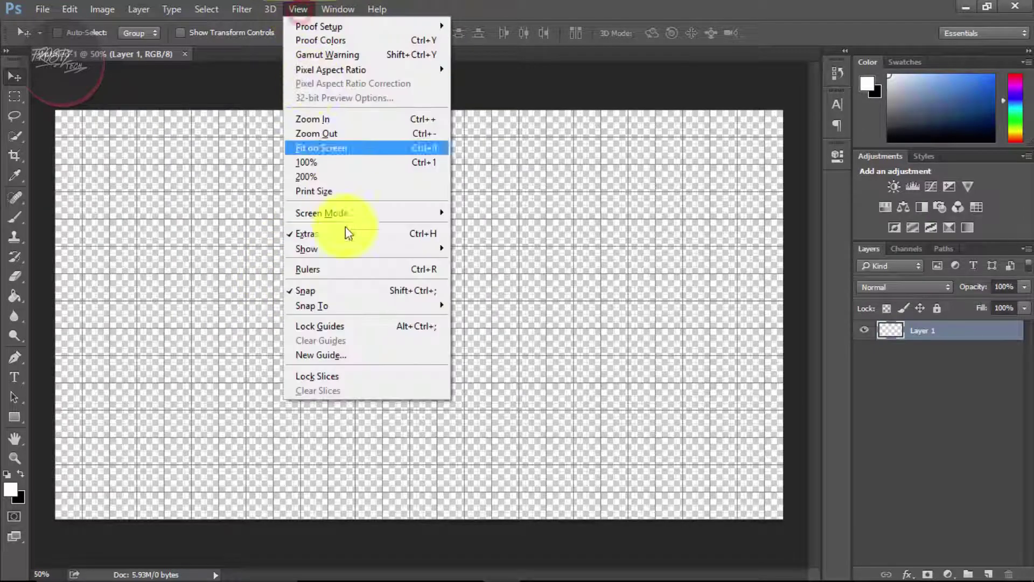
mouse_move(365, 261)
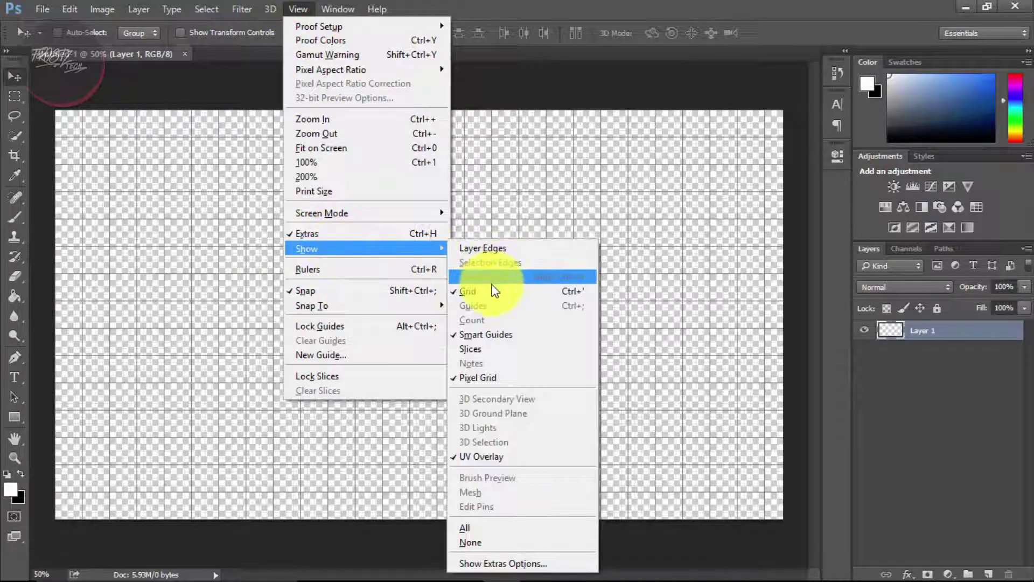
click(230, 240)
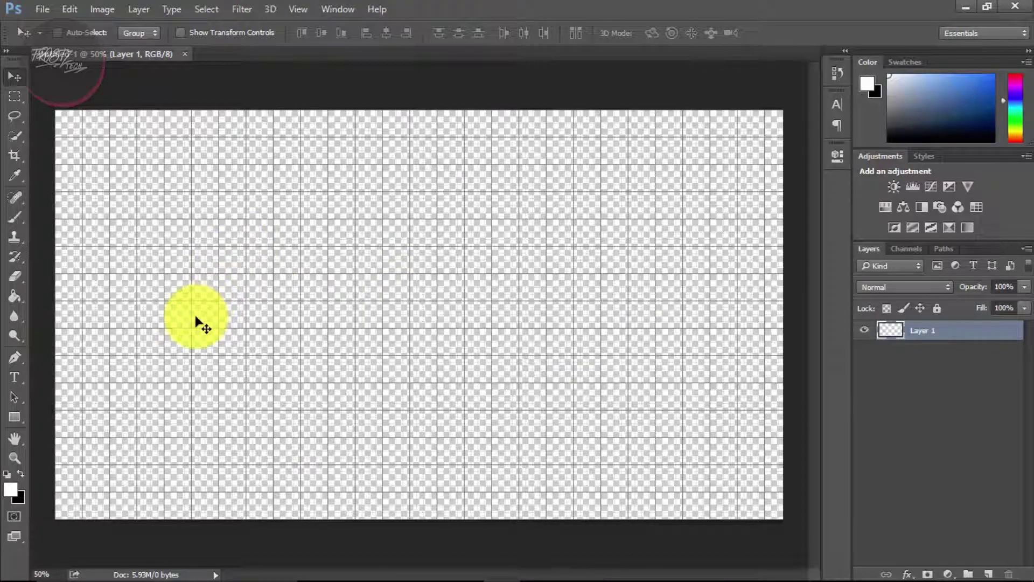
At 100% zoom, draw a closed four-anchor Pen path outlining the slanted tab.
key(p)
key(z)
click(157, 321)
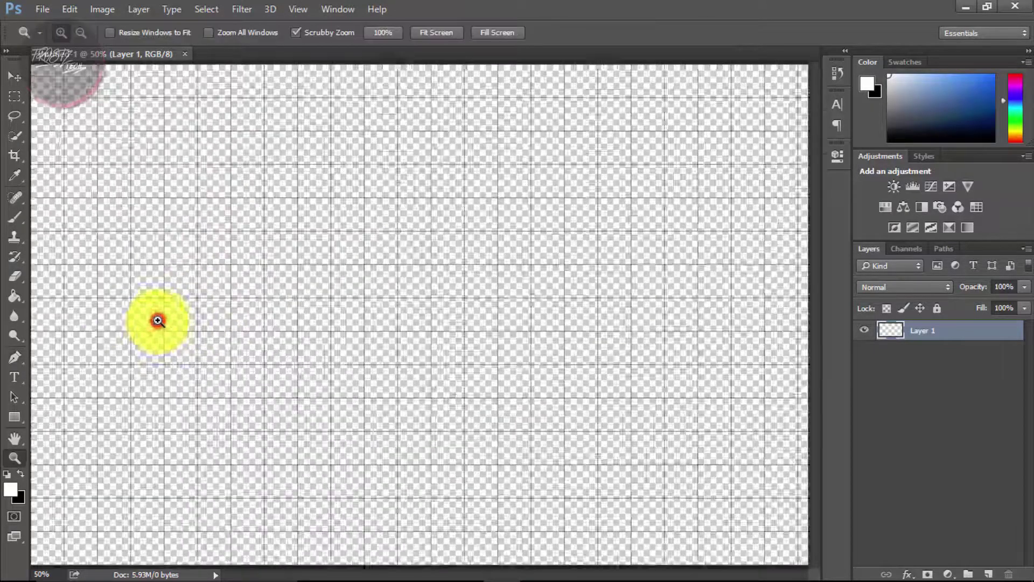
key(h)
drag(166, 327, 348, 370)
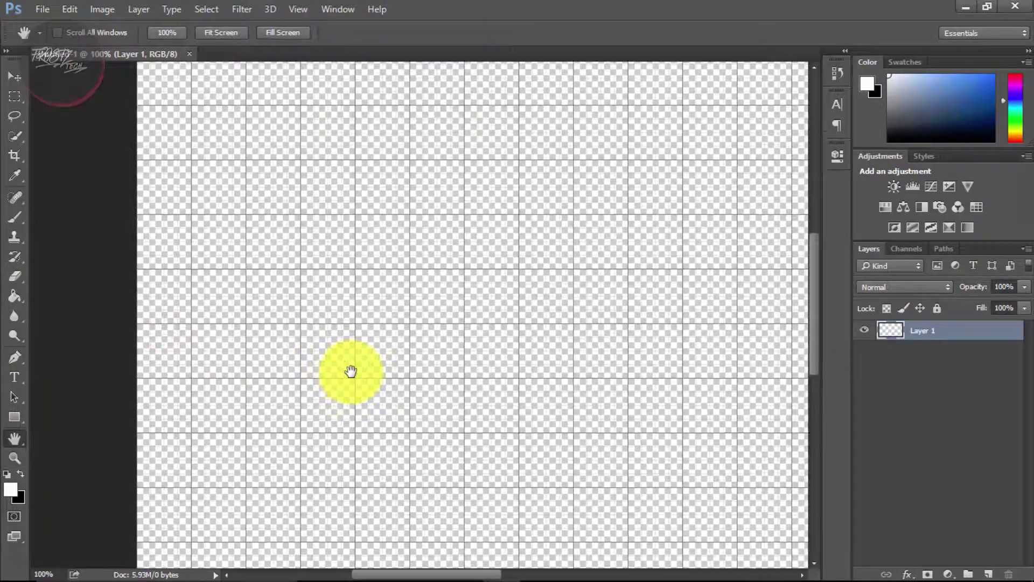
key(p)
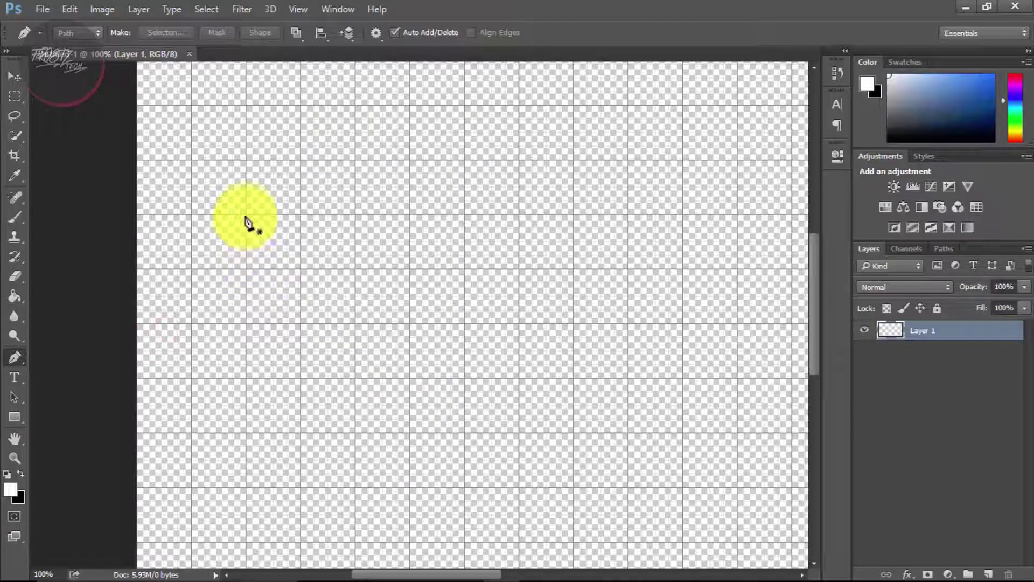
click(247, 215)
click(246, 323)
click(665, 397)
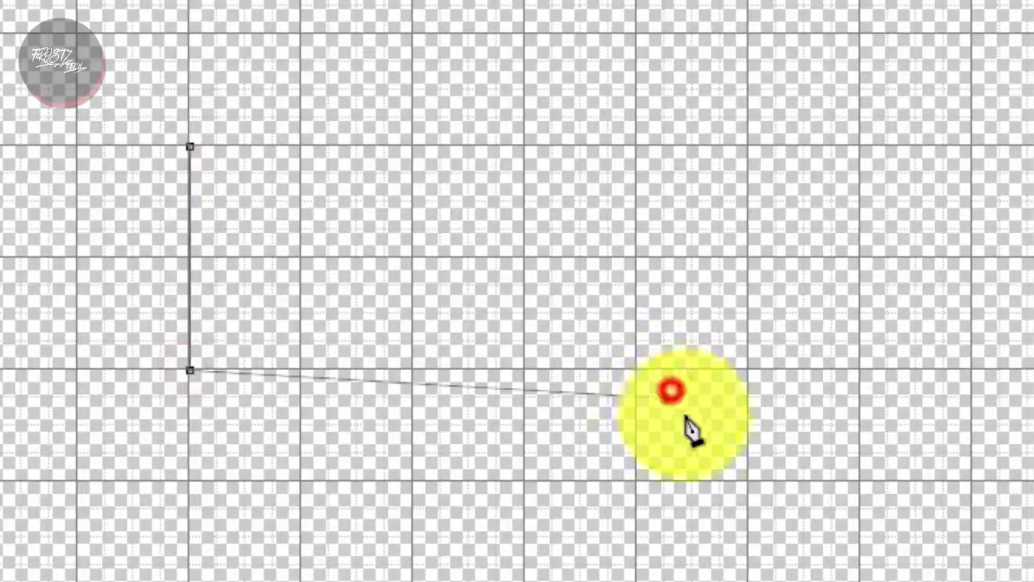
click(860, 146)
click(190, 146)
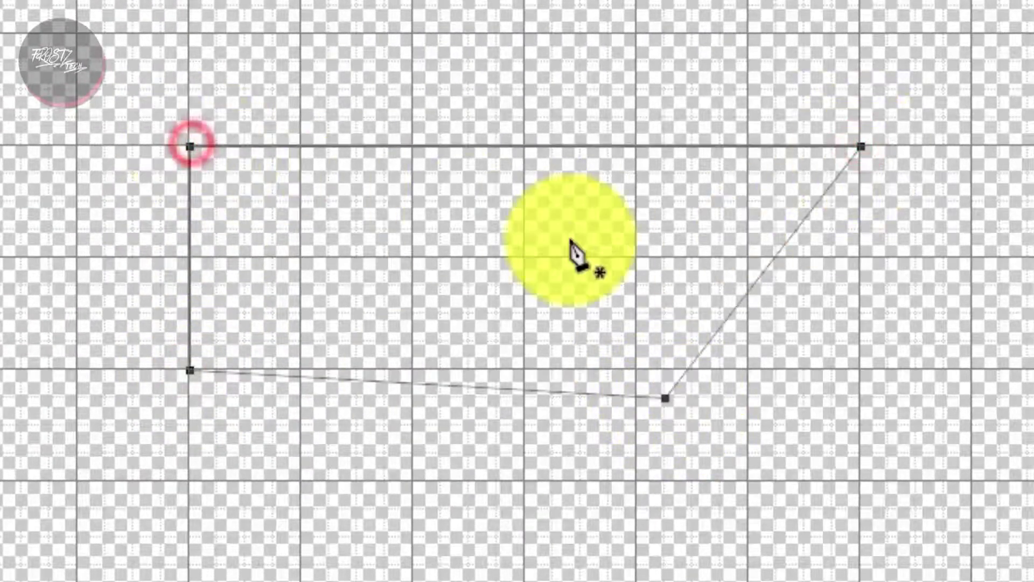
ctrl+click(861, 146)
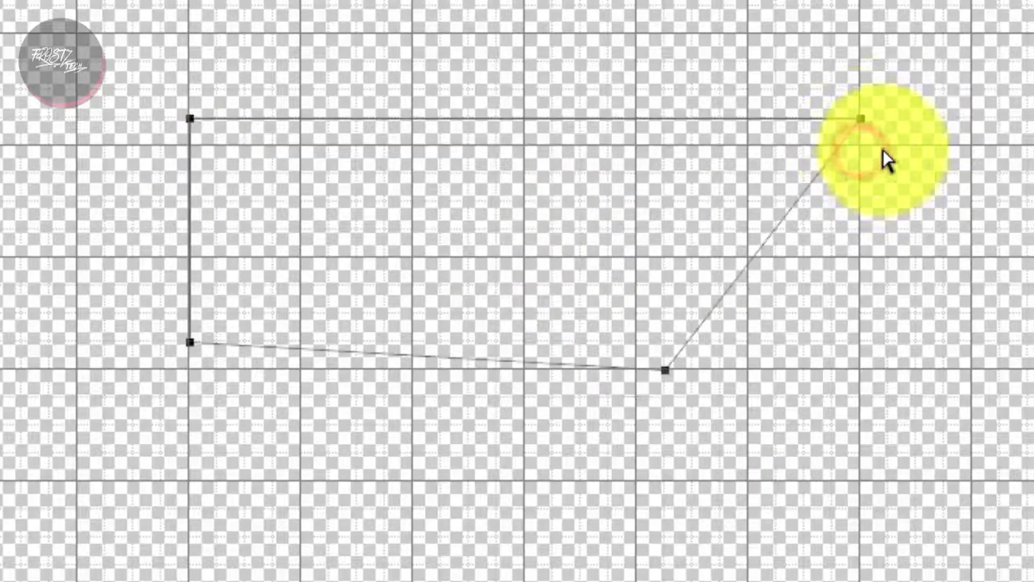
ctrl+click(861, 146)
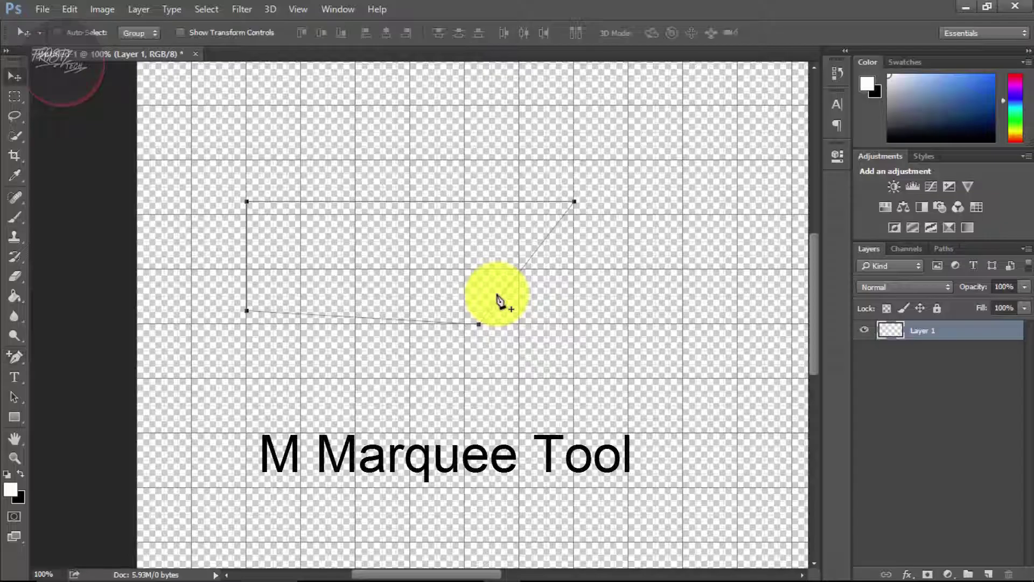
Load the tab path as a selection and fill it with solid blue on Layer 1.
key(m)
key(ctrl+Return)
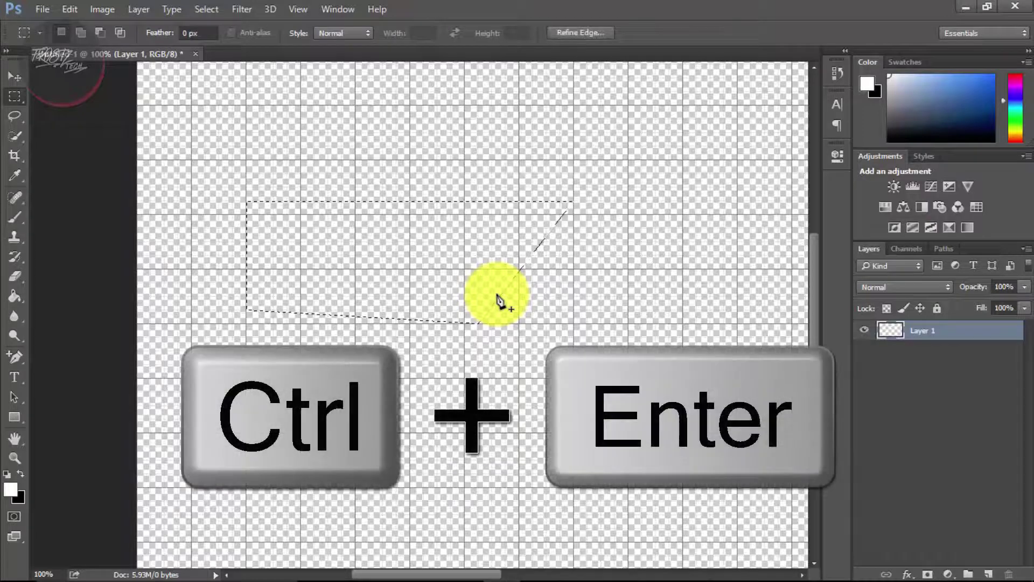
right_click(434, 245)
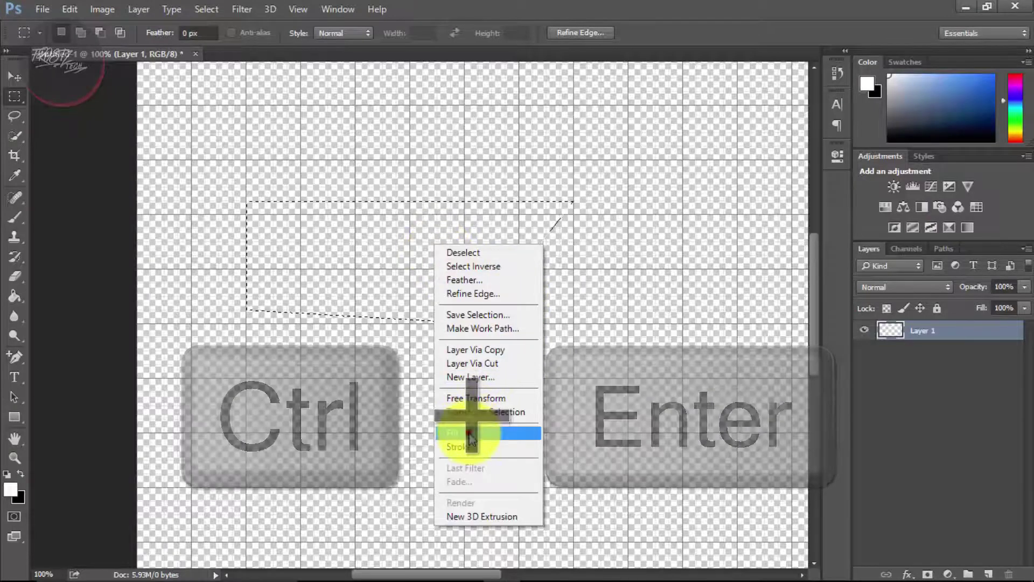
click(478, 431)
click(286, 150)
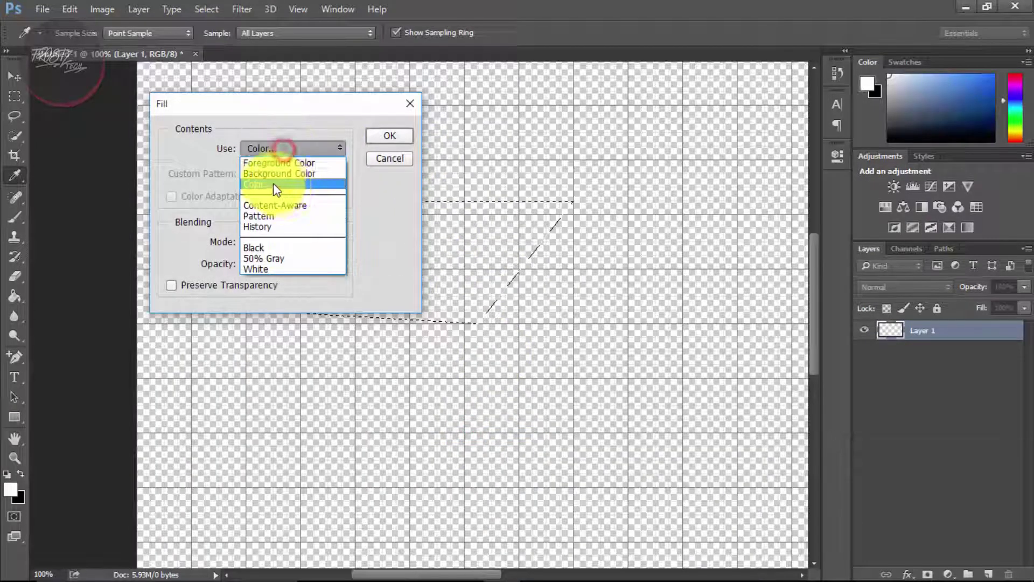
click(273, 181)
click(846, 81)
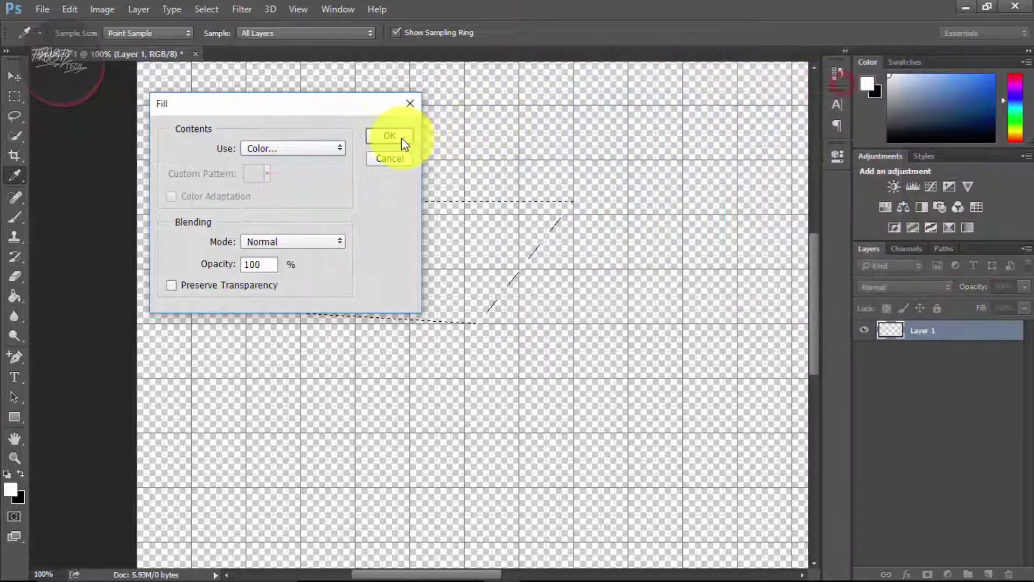
click(389, 135)
key(v)
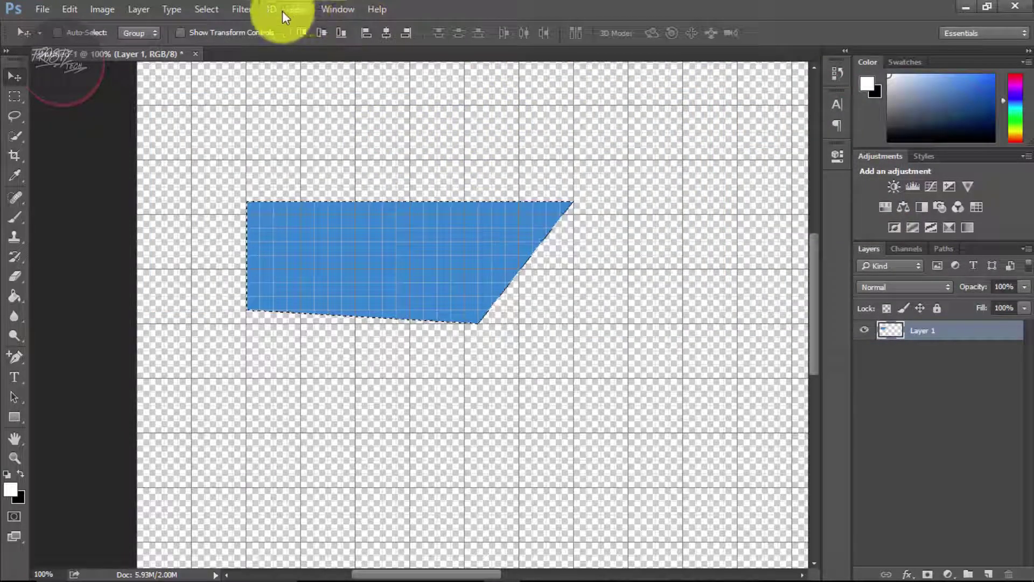
click(299, 9)
Hide the grid overlay and zoom the canvas out to 50%.
click(328, 233)
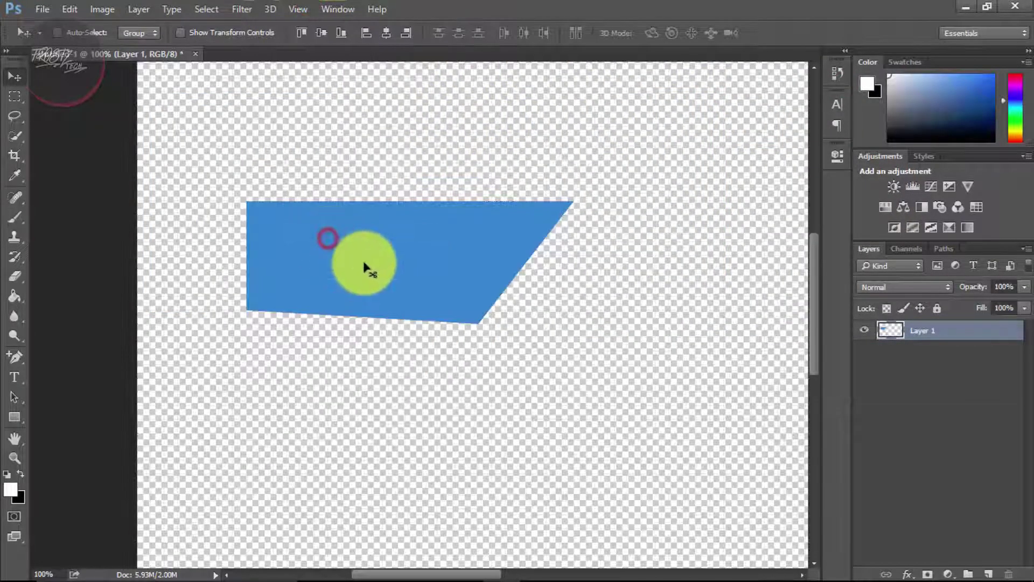
key(z)
alt+click(364, 264)
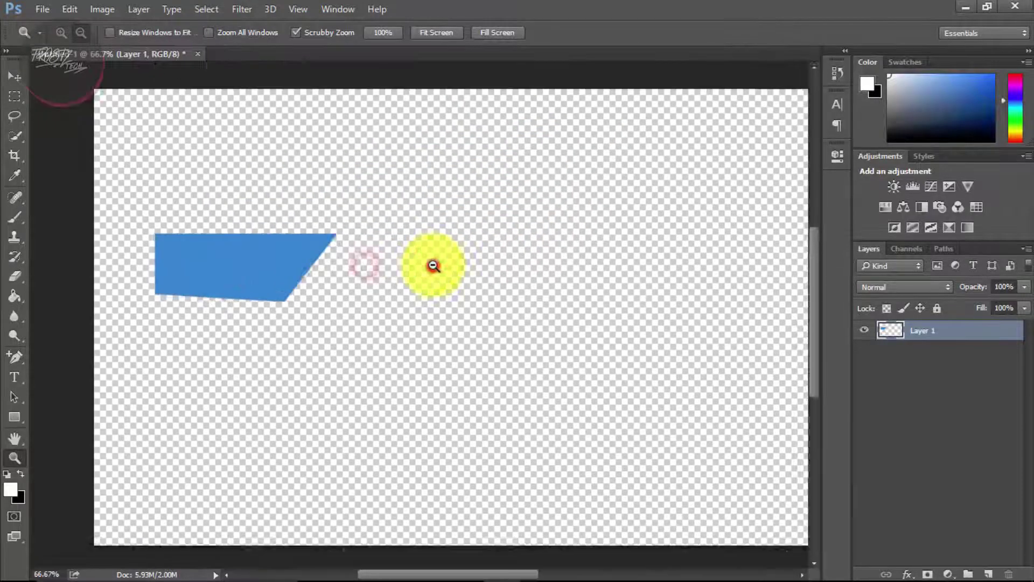
alt+click(434, 266)
key(v)
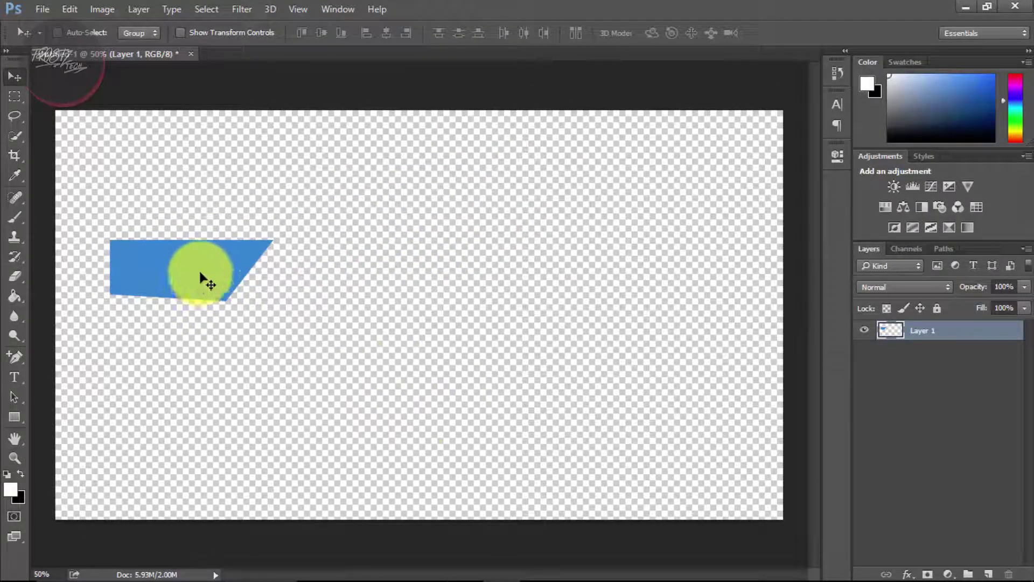
Flip the blue tab horizontally, rotate it 180°, and move it lower on the canvas.
key(ctrl+t)
right_click(204, 270)
click(257, 468)
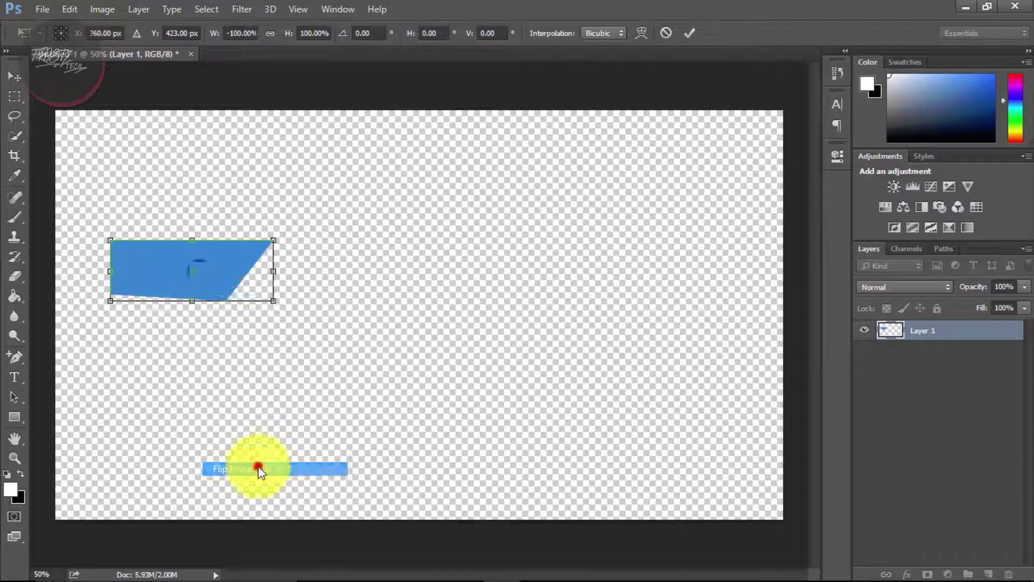
right_click(251, 265)
right_click(219, 288)
click(247, 432)
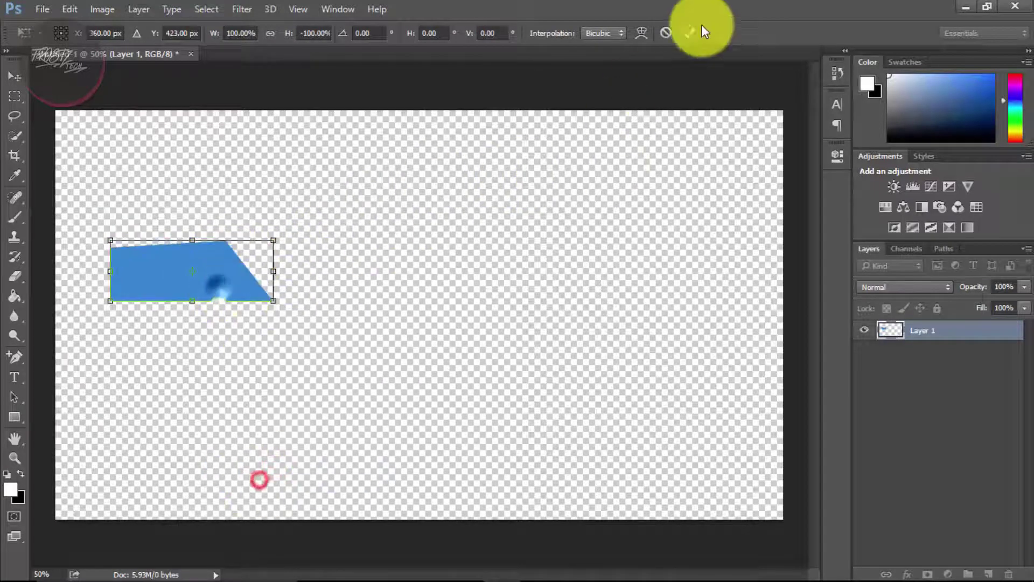
click(690, 33)
drag(202, 287, 194, 364)
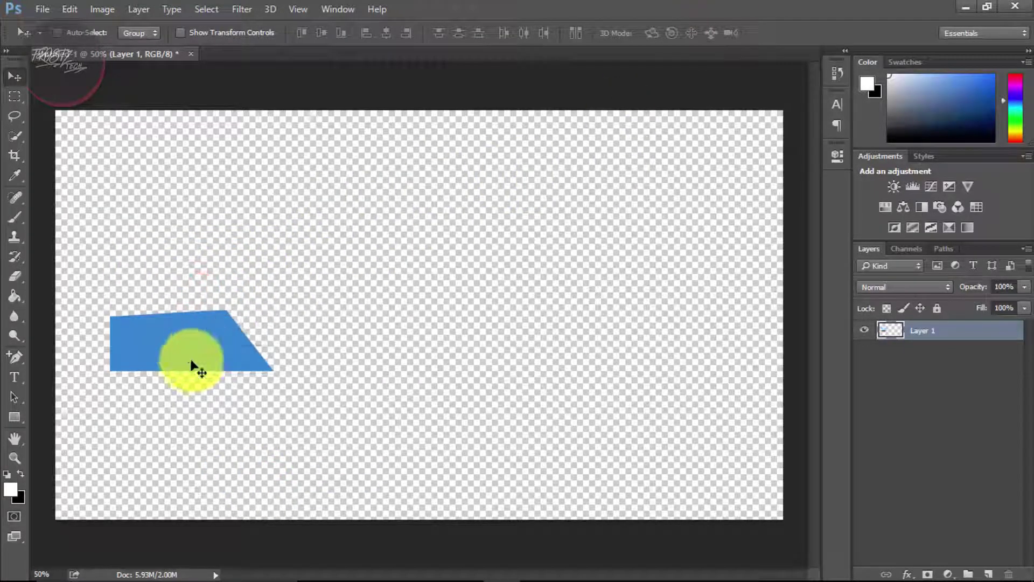
Rename the blue tab's layer from Layer 1 to 'Blue'.
double_click(981, 333)
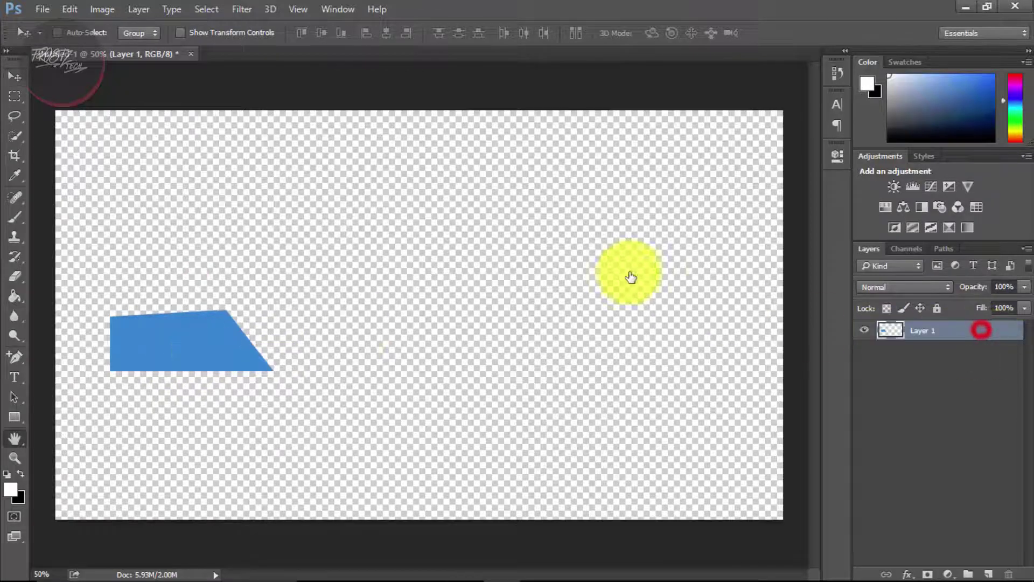
click(505, 126)
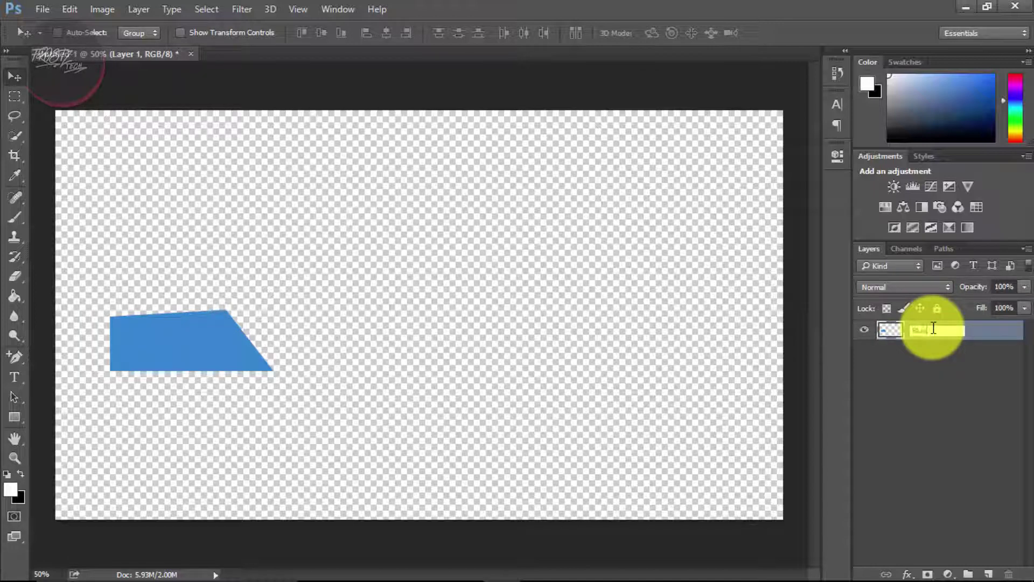
key(Return)
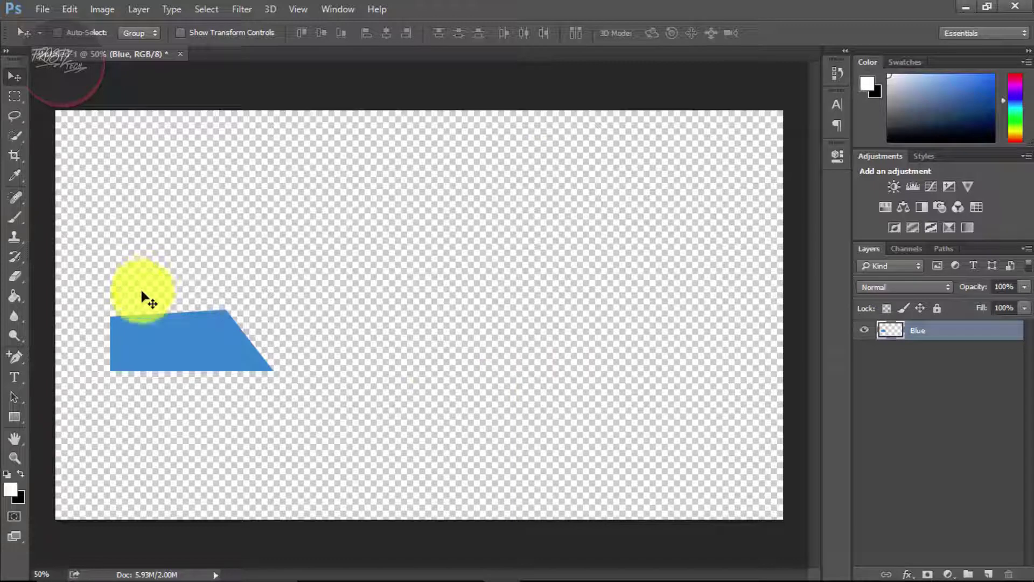
click(14, 417)
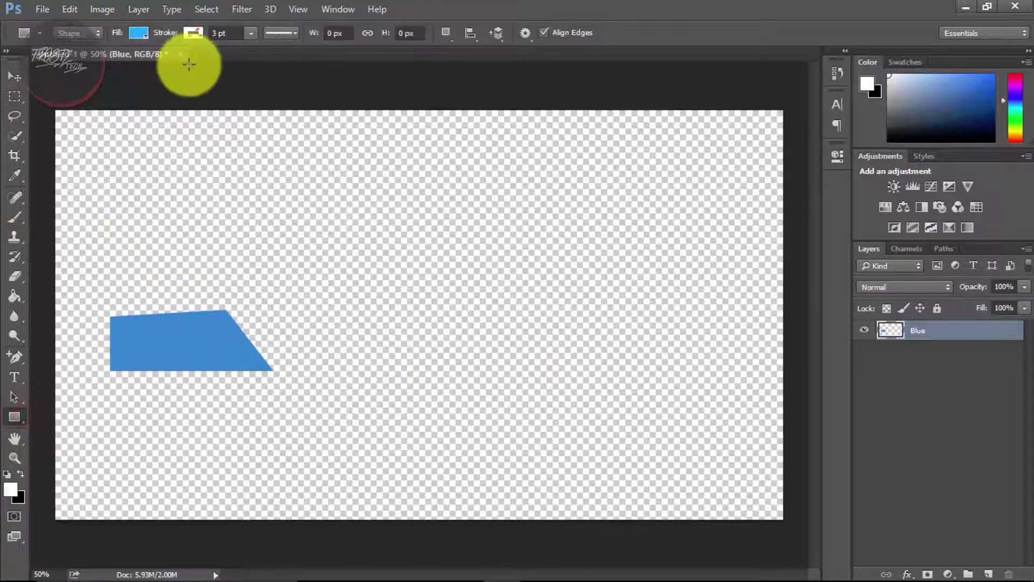
Set the shape fill to white, then enlarge the blue tab and shift it left.
click(139, 32)
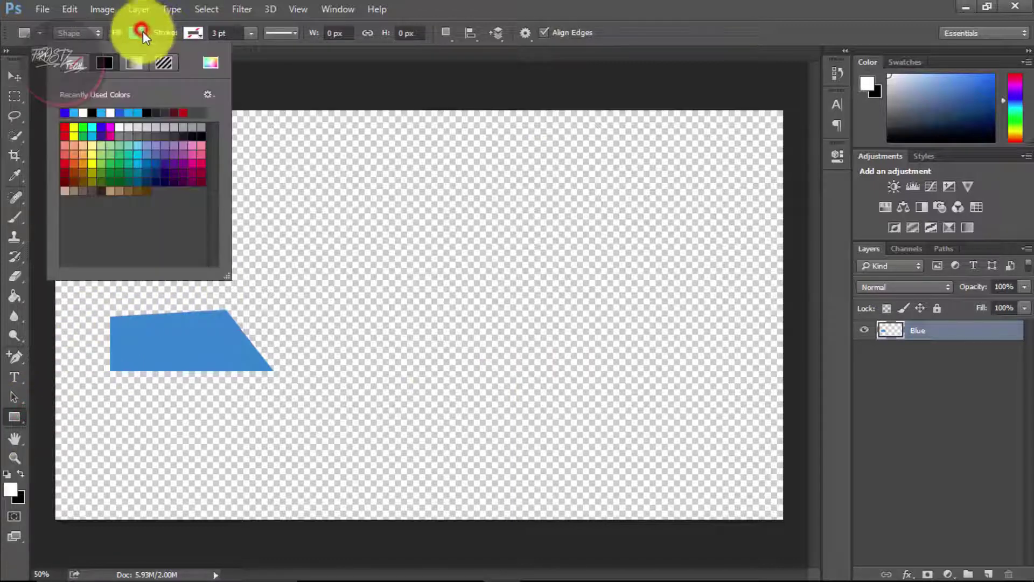
click(110, 110)
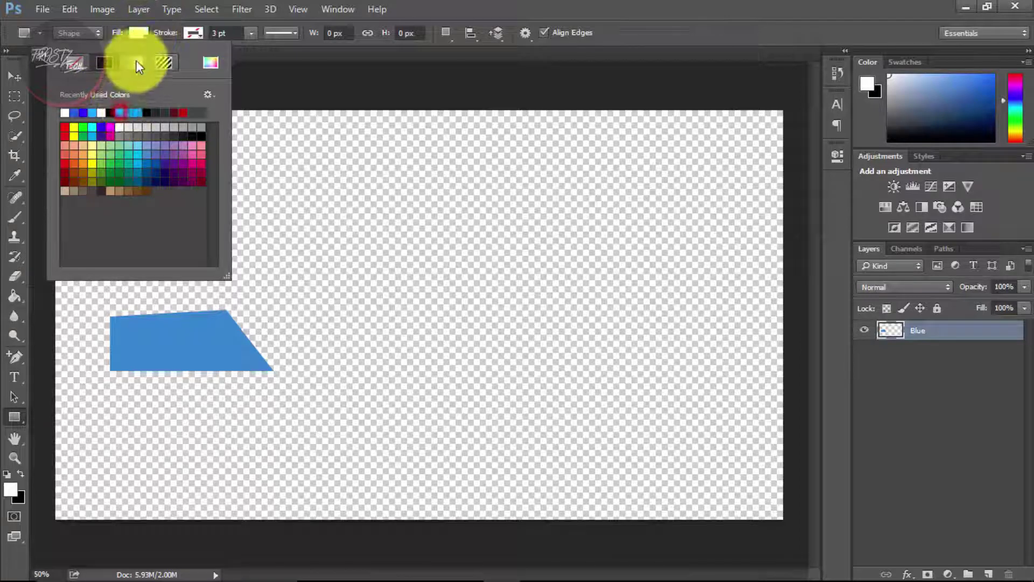
click(141, 32)
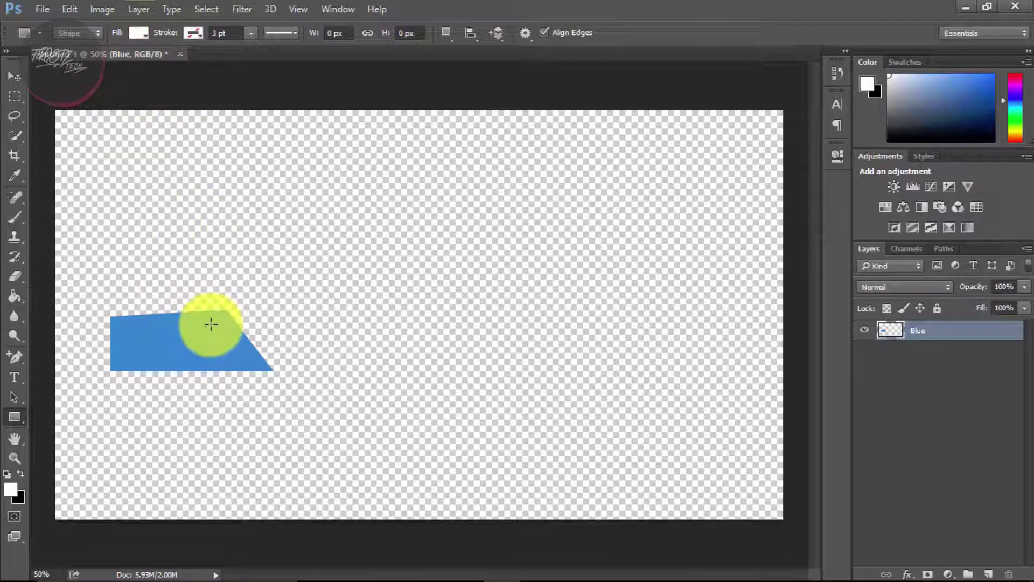
key(v)
key(ctrl+t)
drag(272, 311, 333, 288)
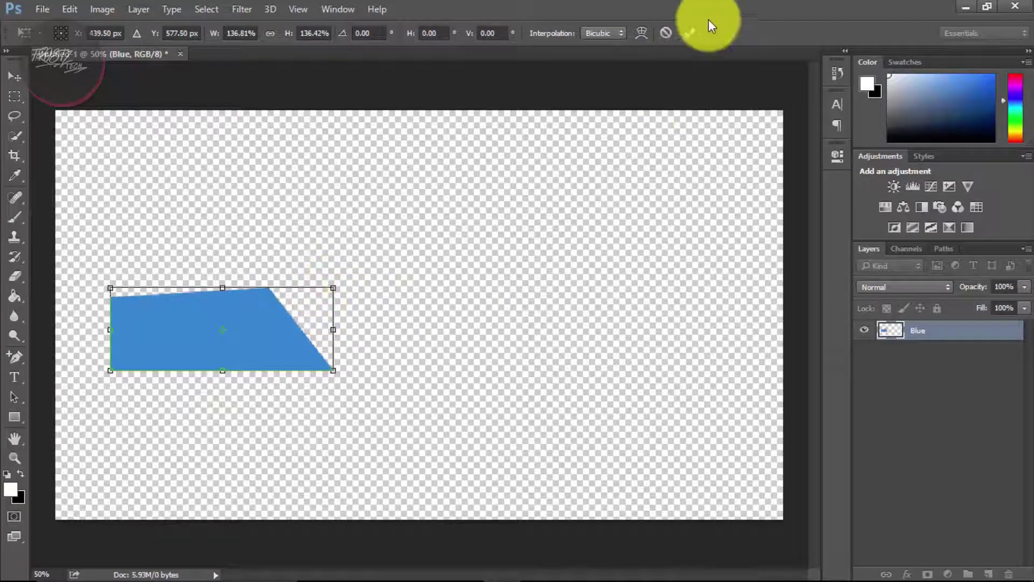
click(696, 33)
drag(260, 340, 233, 339)
Draw a rasterized white band below Blue, then place and resize the Blue_Blur_Leaf photo.
key(u)
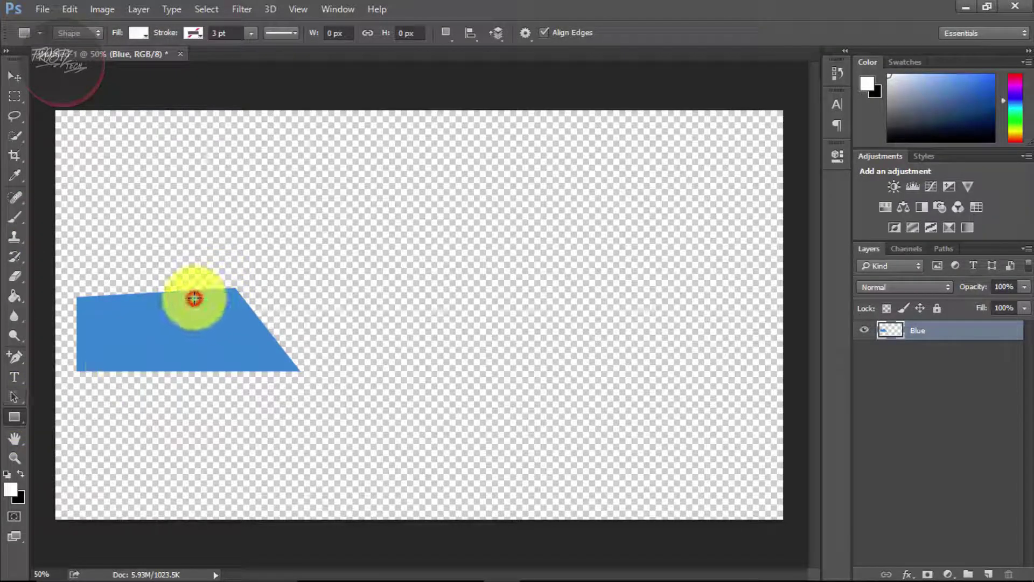
drag(194, 298, 734, 365)
right_click(932, 331)
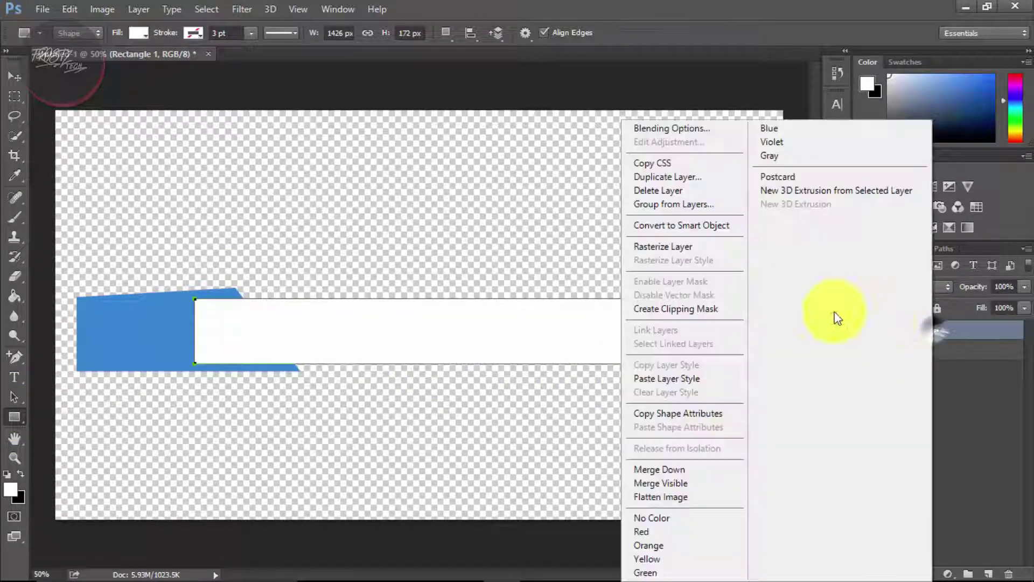
click(698, 247)
drag(930, 331, 937, 382)
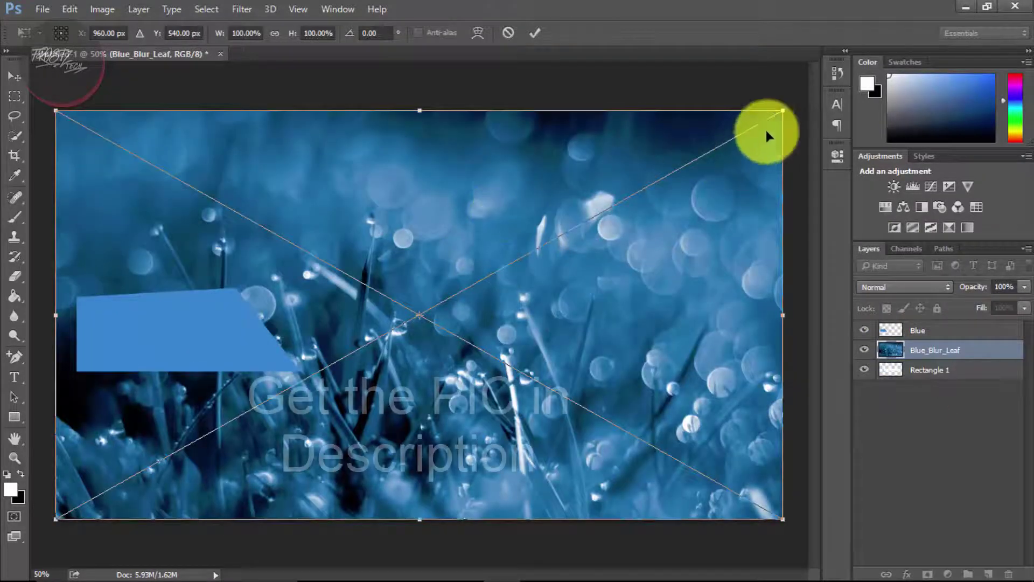
drag(782, 110, 717, 144)
drag(568, 248, 658, 199)
Rasterize Blue_Blur_Leaf, clip it to the white Rectangle 1 band, and adjust its position.
click(535, 33)
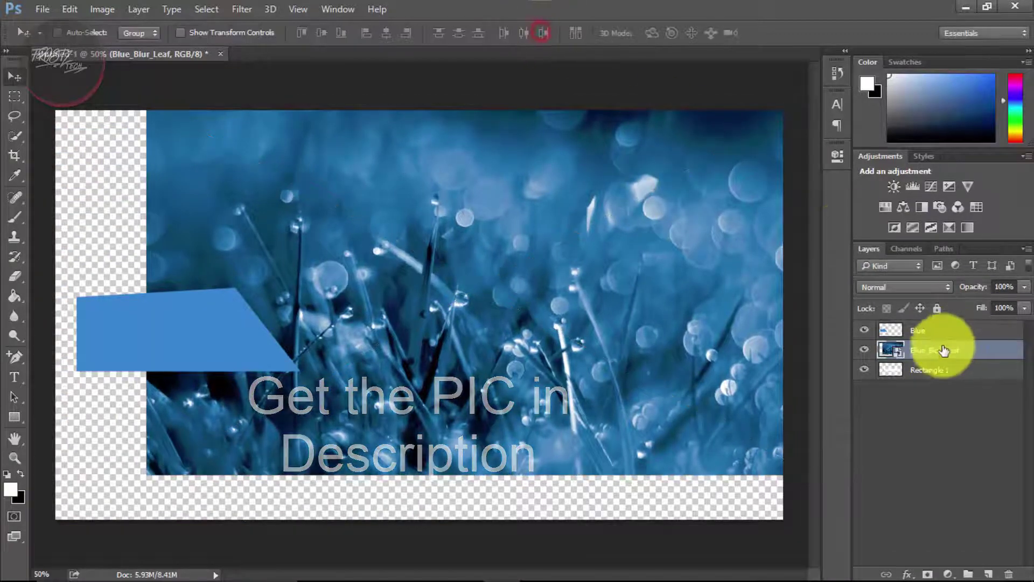
right_click(944, 350)
click(676, 275)
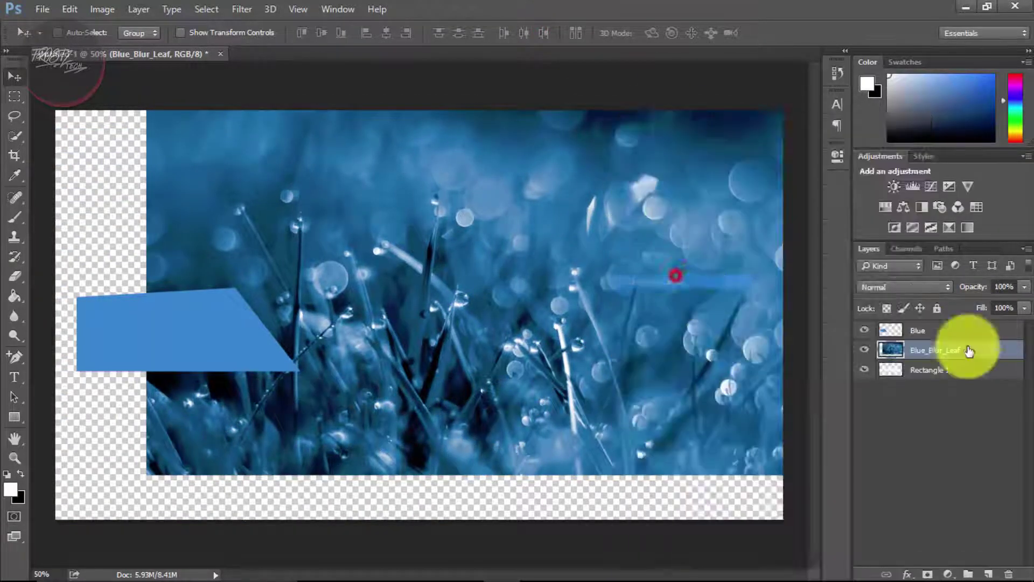
right_click(926, 361)
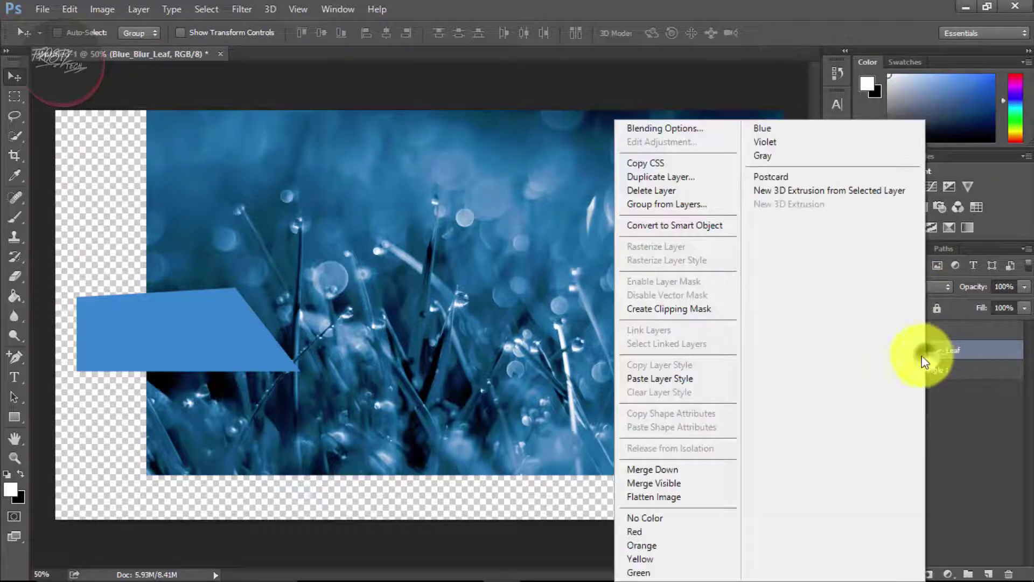
click(698, 312)
mouse_move(412, 341)
mouse_down()
mouse_move(563, 344)
mouse_move(424, 337)
mouse_up()
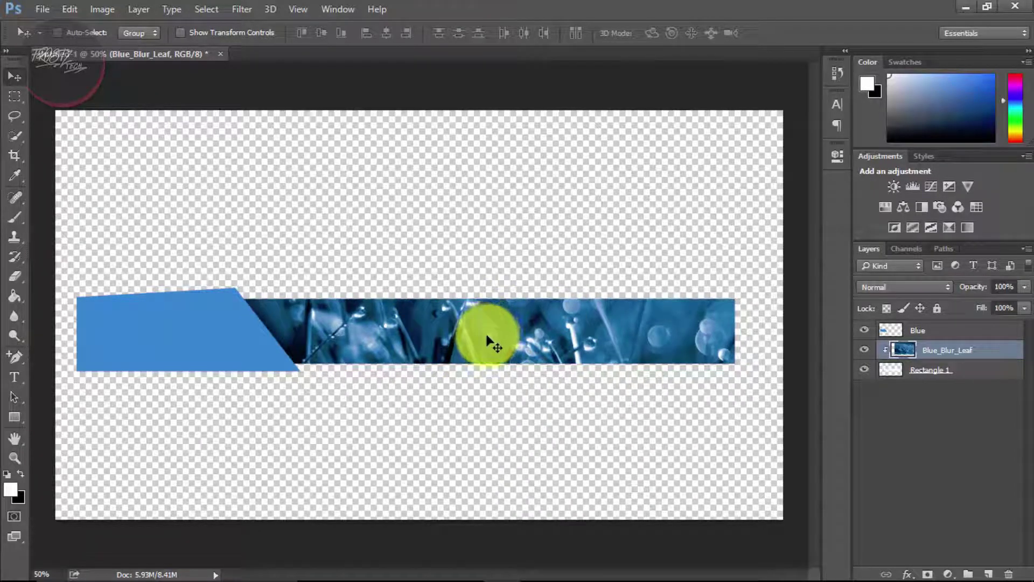
drag(487, 338, 481, 338)
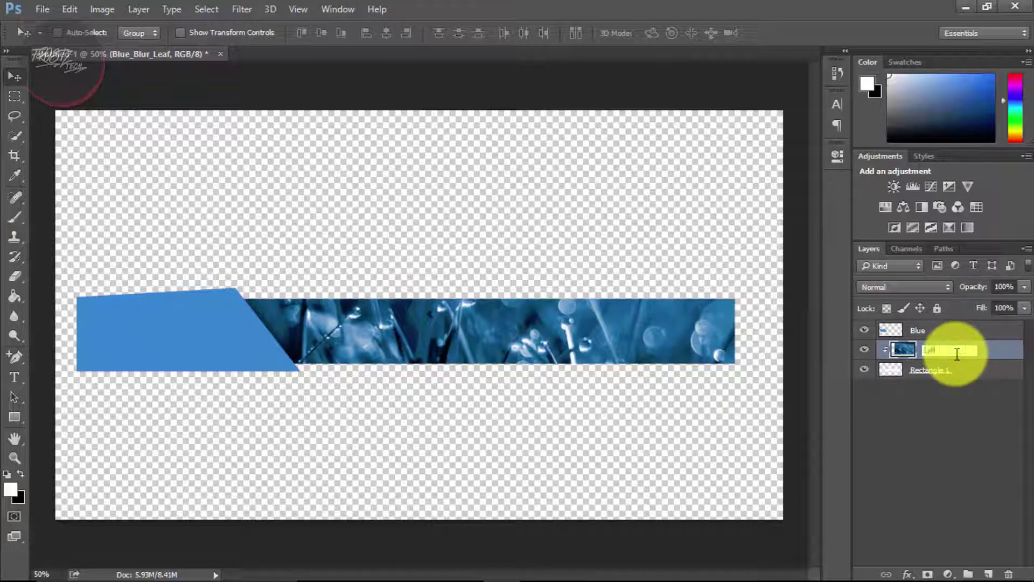
Rename the photo layer to 'Leaf' and add a Color Overlay in its layer style.
double_click(956, 356)
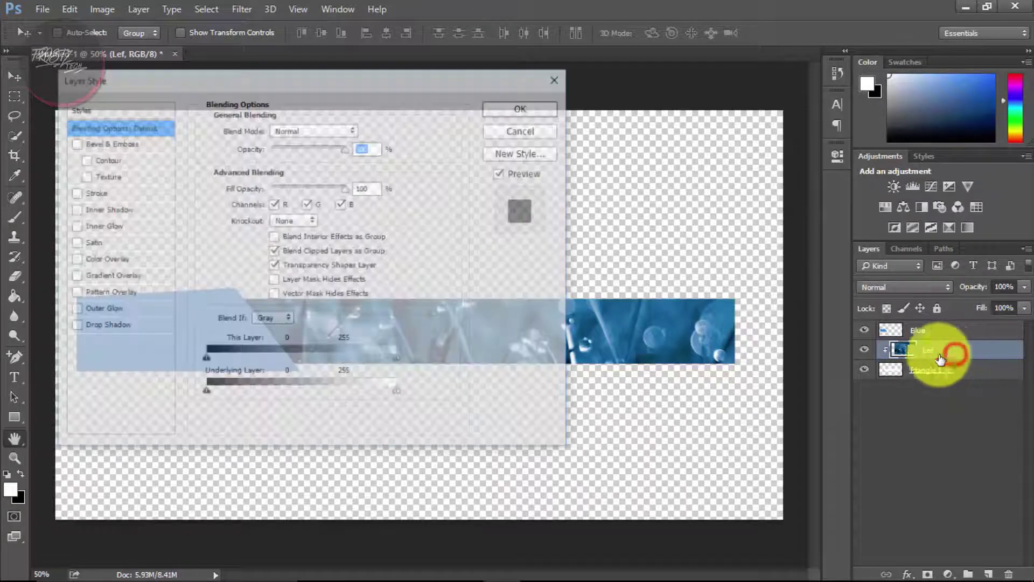
click(501, 131)
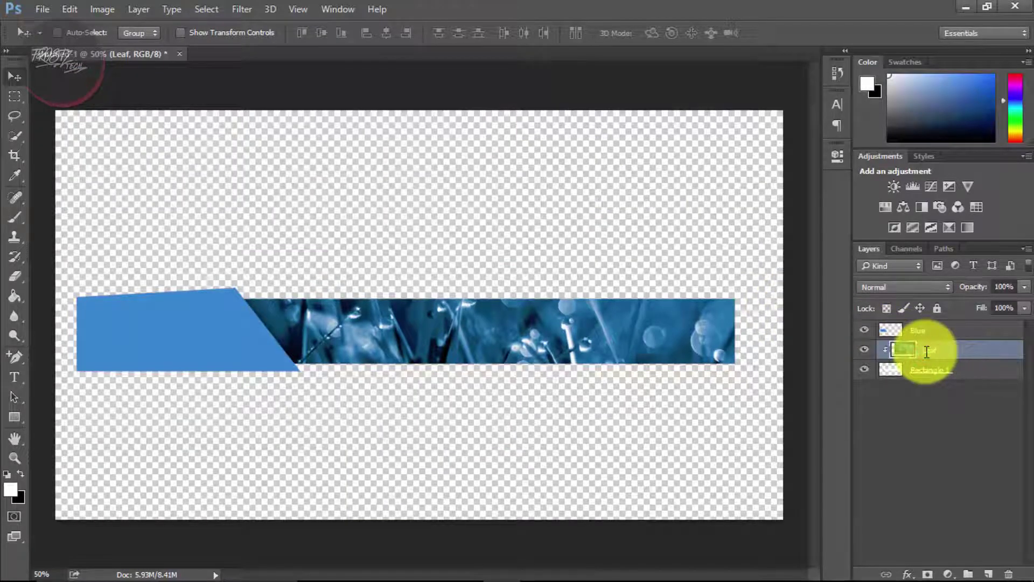
right_click(972, 351)
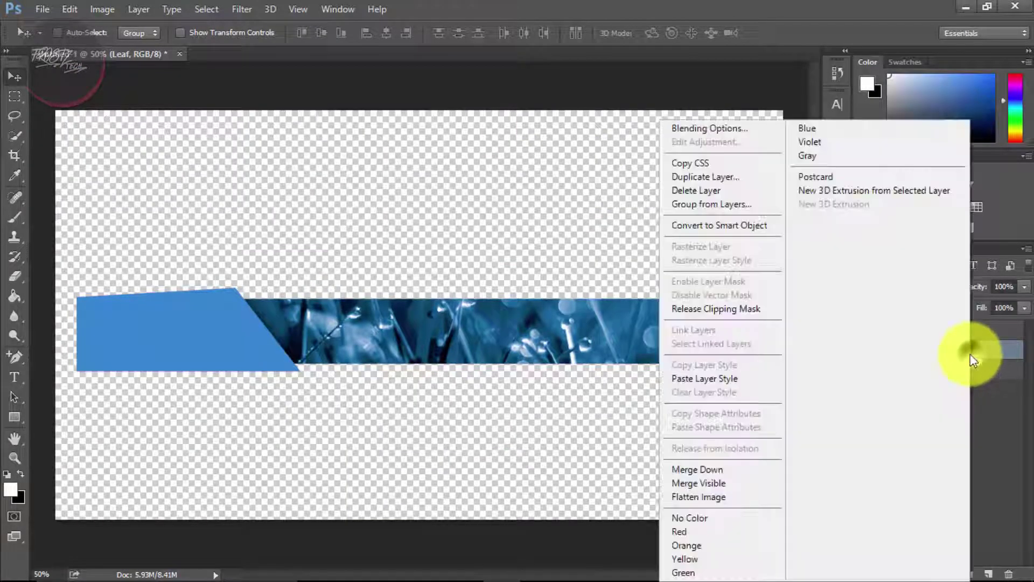
click(726, 127)
drag(196, 69, 713, 157)
click(624, 326)
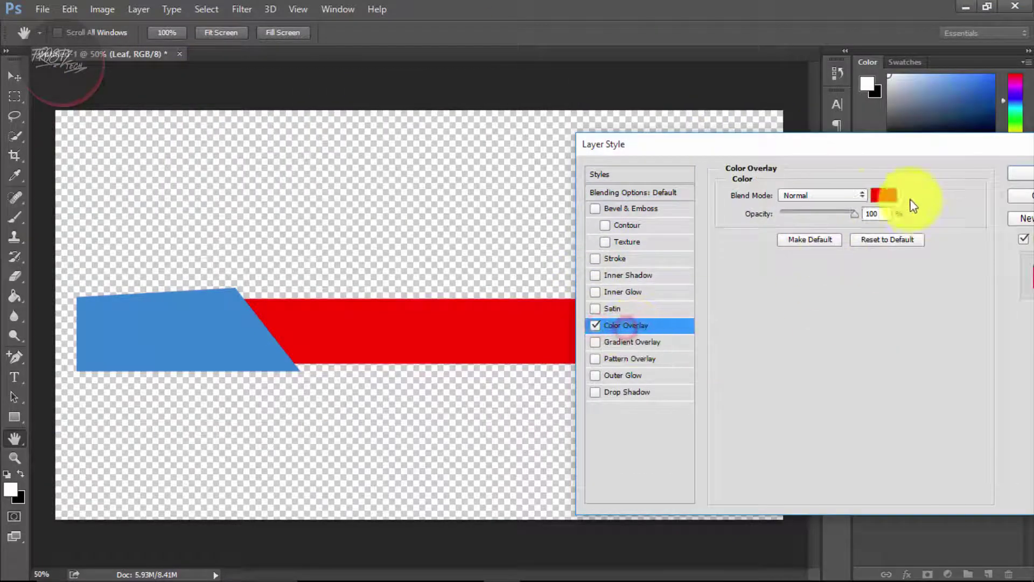
Set the Color Overlay to black (000000) at 40% opacity and apply it.
click(896, 202)
text(000000)
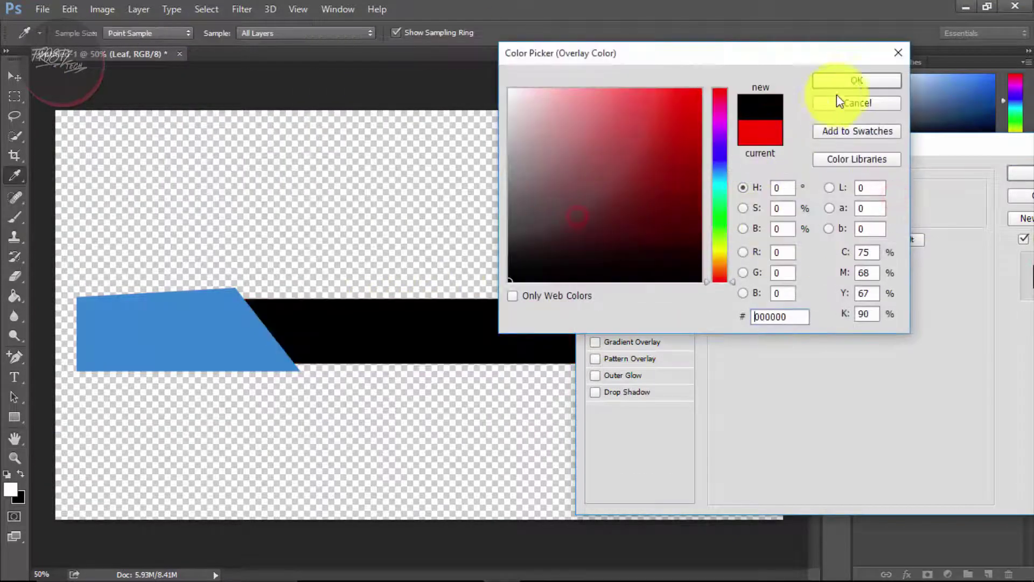
click(839, 83)
drag(850, 215, 816, 215)
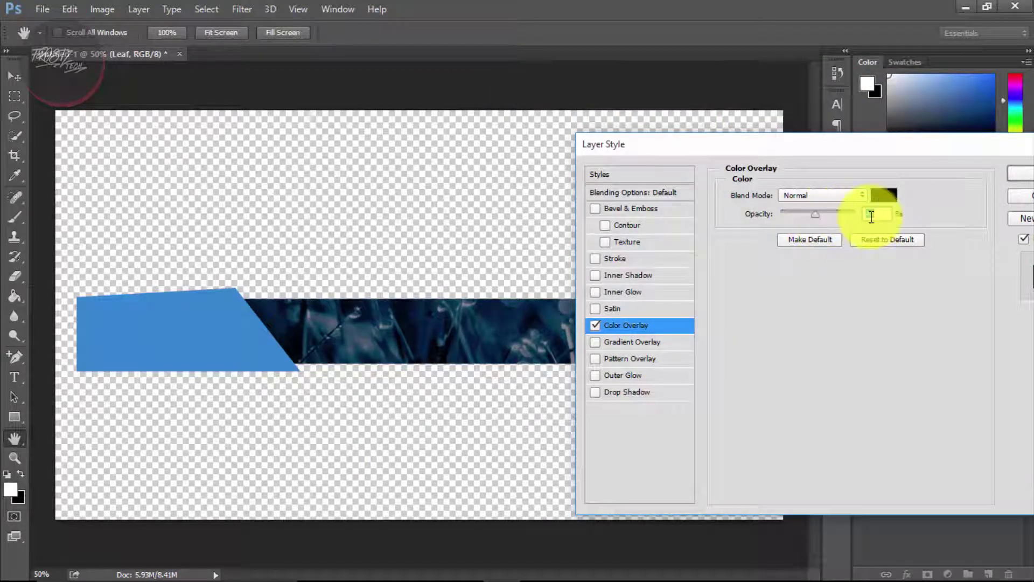
text(40)
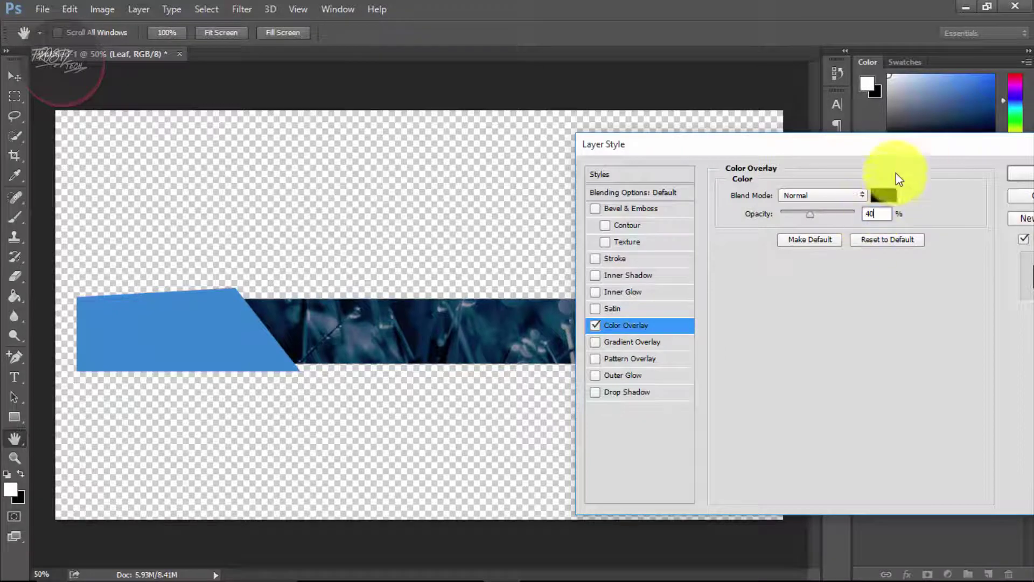
click(894, 147)
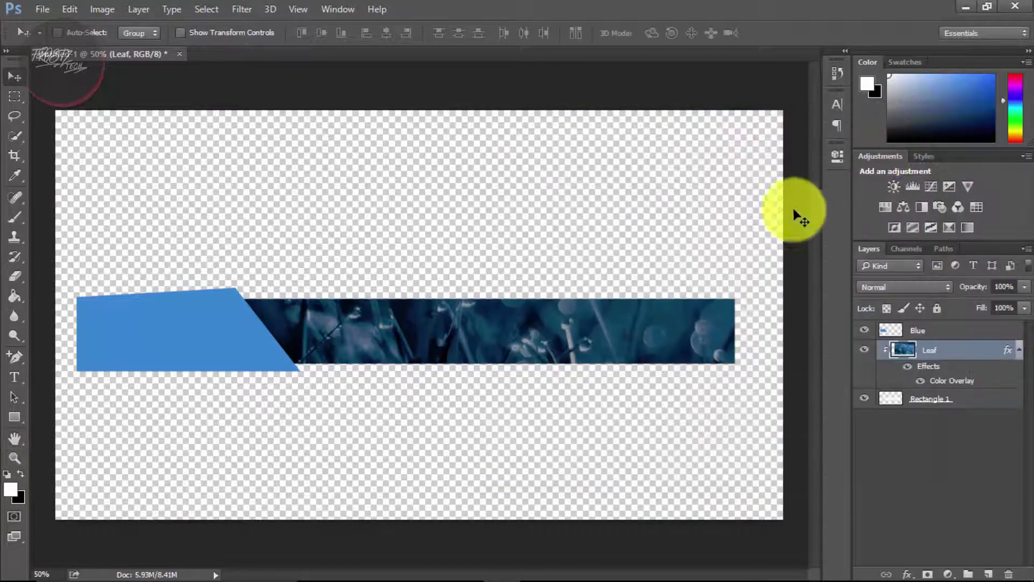
click(940, 478)
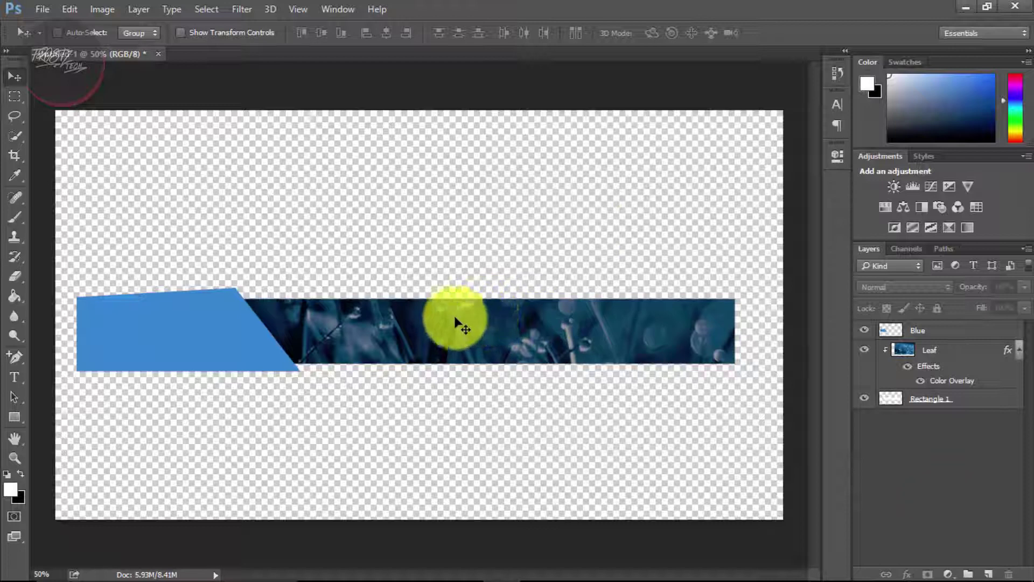
Draw a new rectangle and give it a light grey d4d4d4 fill.
click(10, 423)
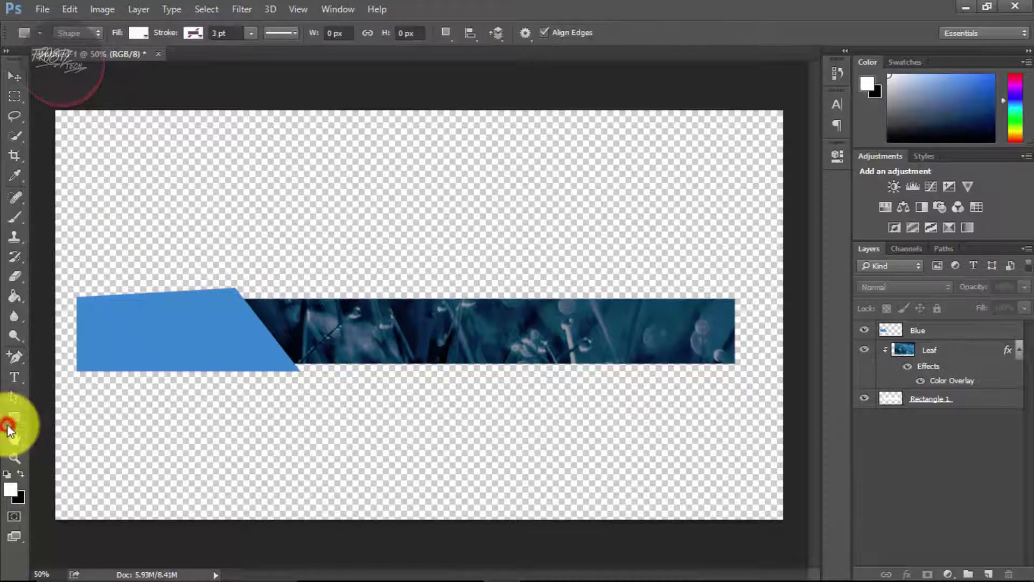
drag(428, 172, 304, 252)
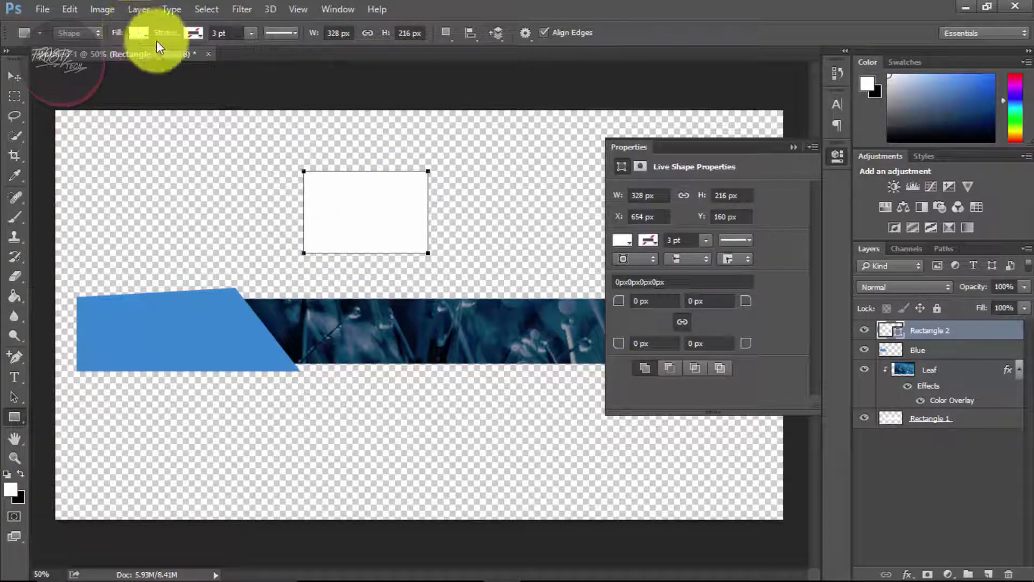
click(137, 34)
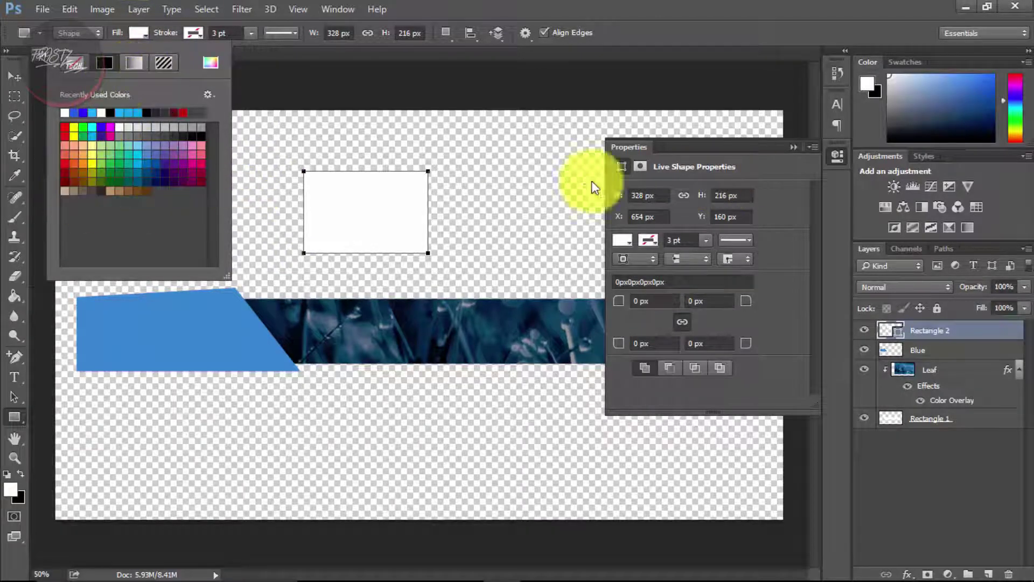
click(210, 72)
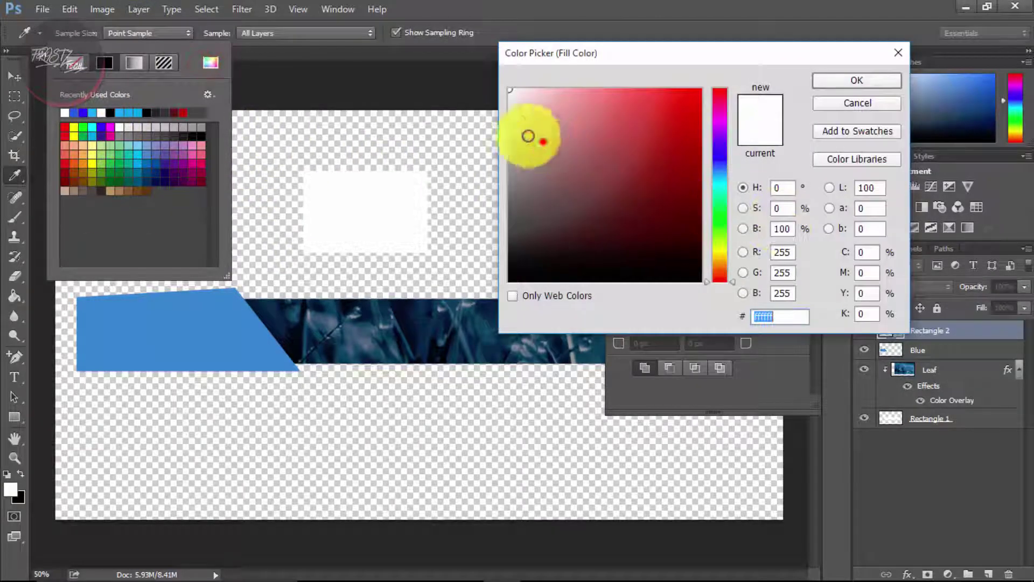
drag(529, 138, 493, 120)
click(856, 80)
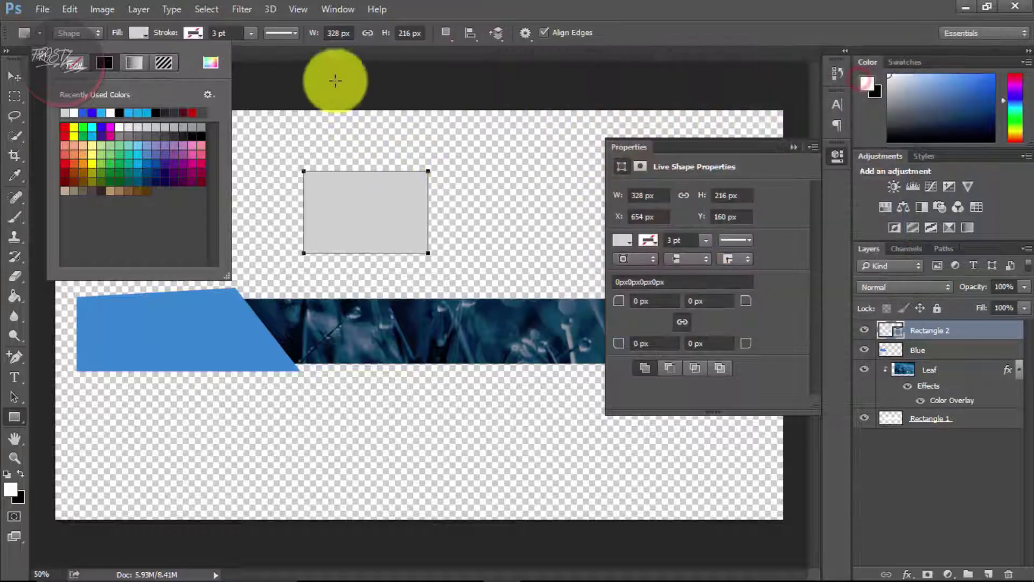
click(140, 33)
click(837, 156)
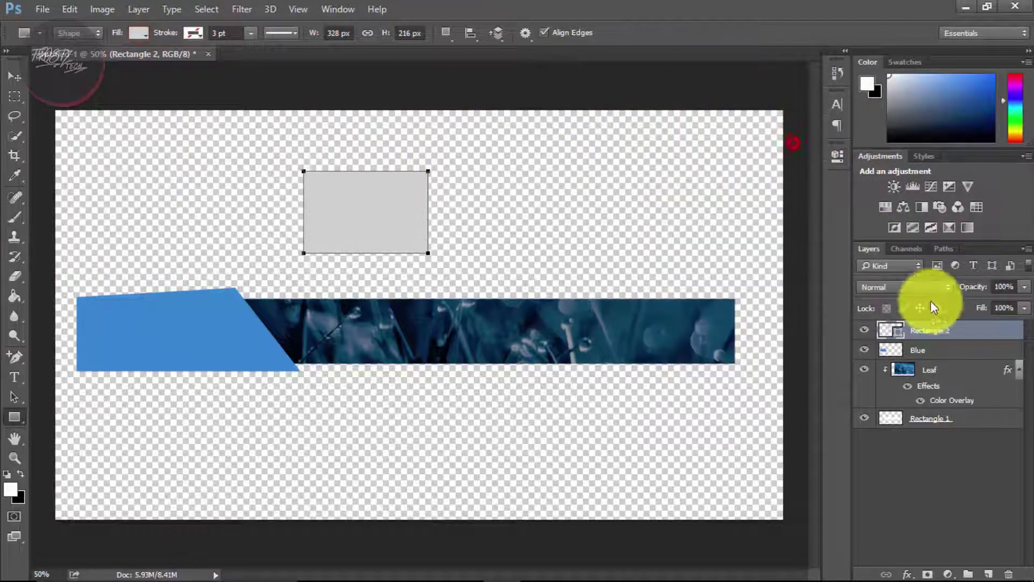
Rasterize Rectangle 2, stack it below Blue, and rotate it 45° across the tab's edge.
right_click(928, 329)
click(666, 247)
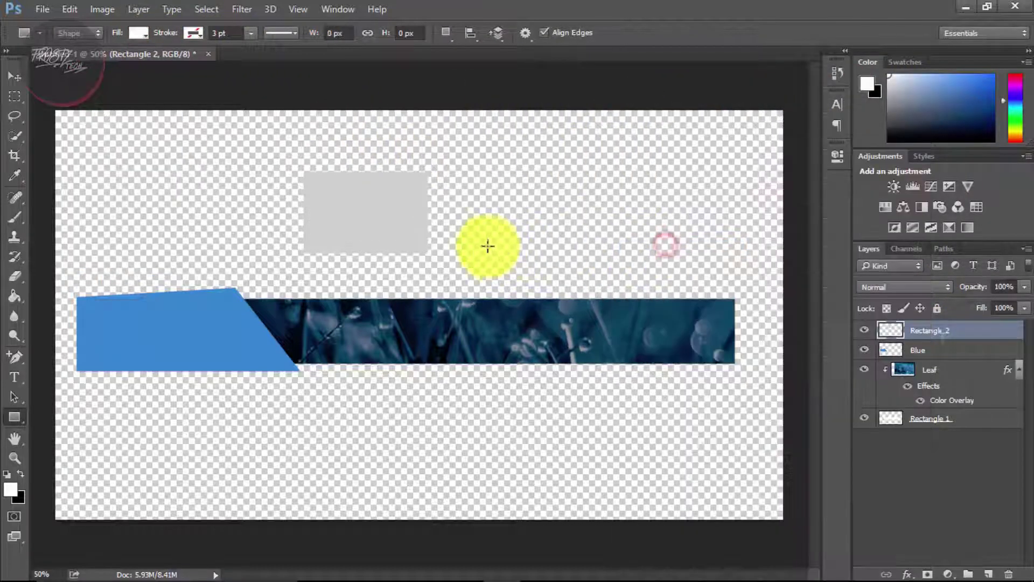
key(v)
drag(934, 326, 923, 362)
drag(371, 209, 555, 229)
key(ctrl+t)
drag(571, 184, 493, 128)
drag(488, 176, 276, 274)
Clip the grey Rectangle 2 into the Leaf band and set its blend mode to Overlay.
click(684, 34)
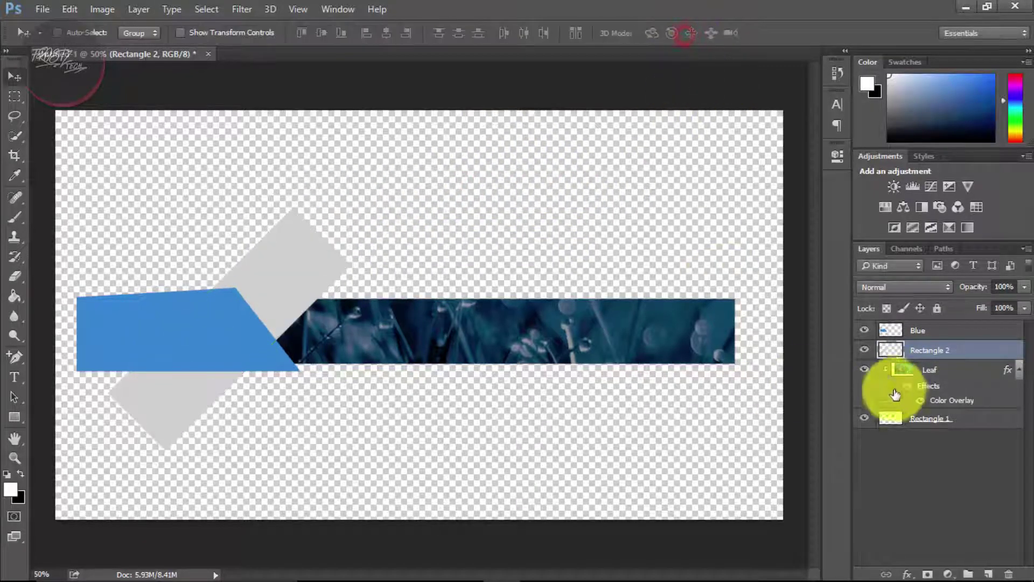
right_click(961, 350)
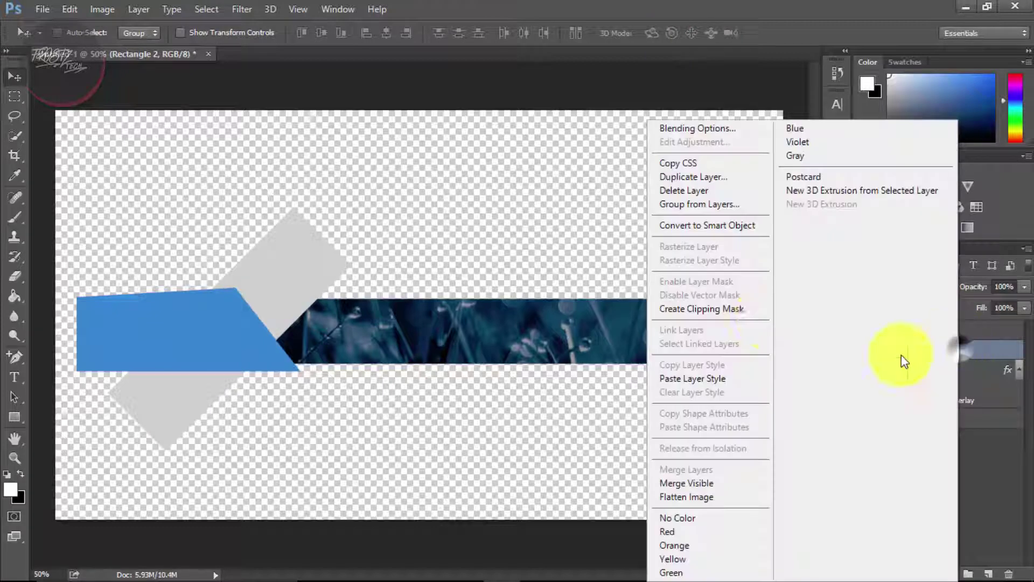
click(709, 308)
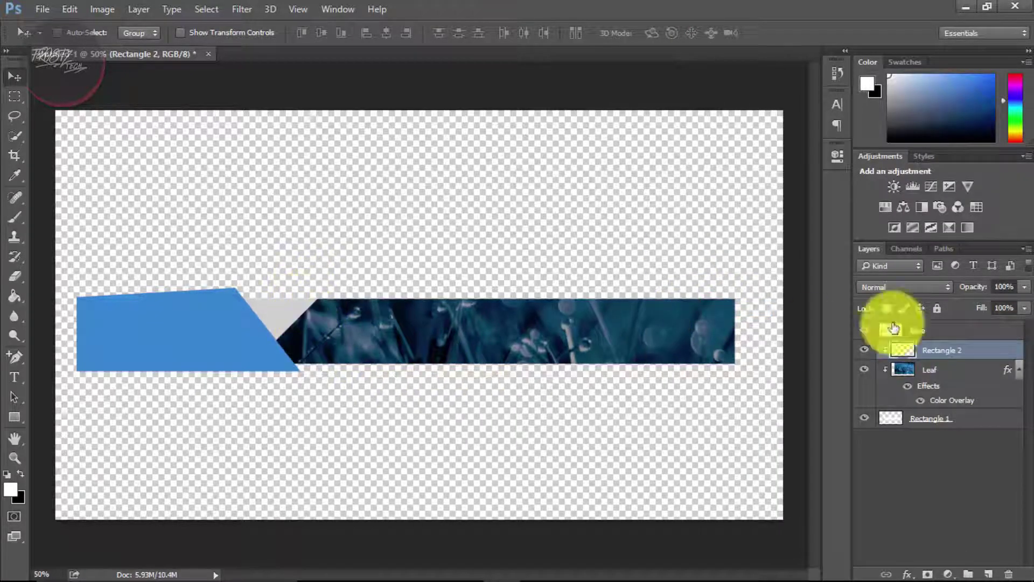
click(923, 287)
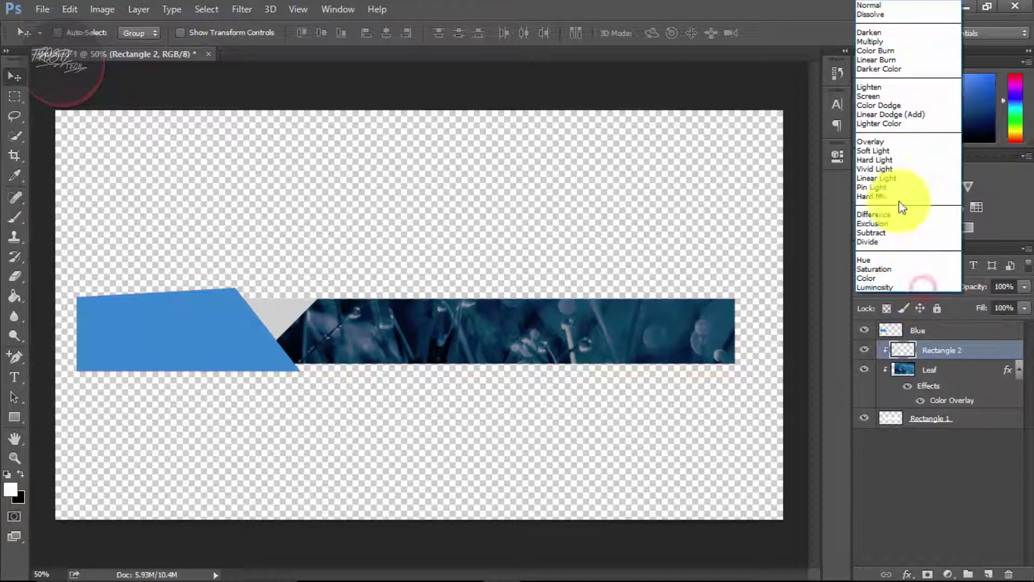
click(915, 142)
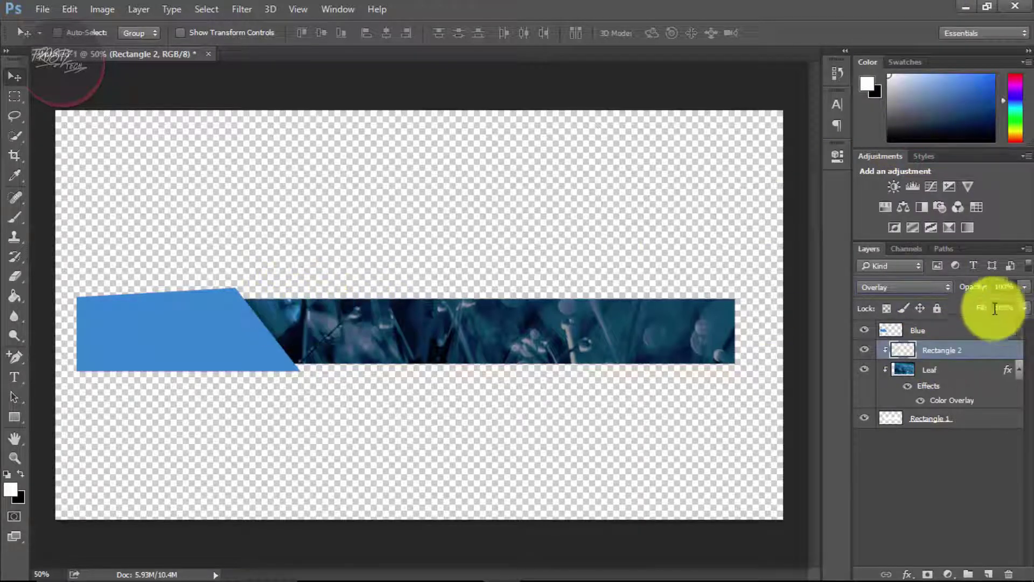
click(1019, 370)
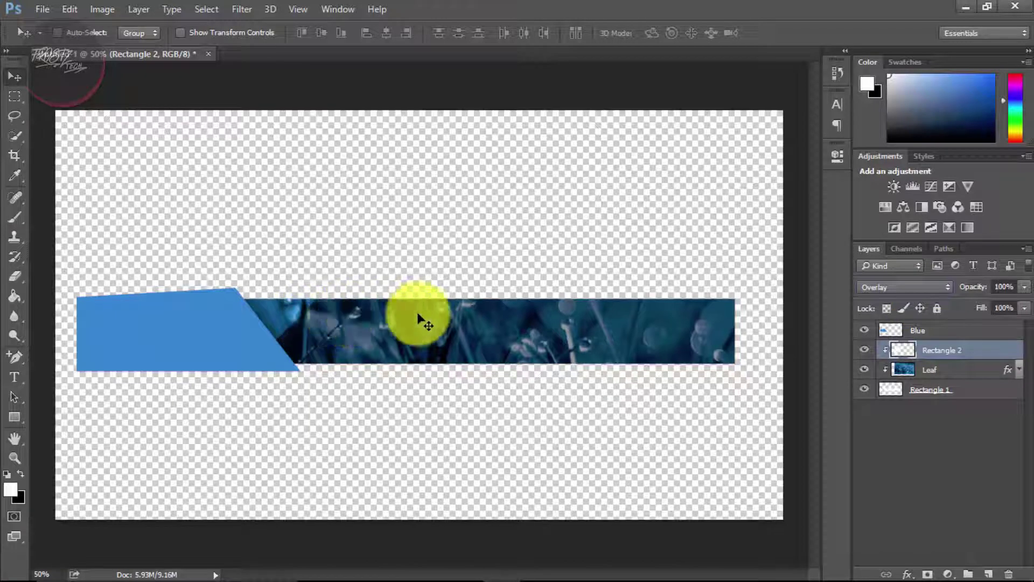
click(928, 441)
Add a Brightness/Contrast layer below Blue, clip it to Rectangle 2, and set Brightness 50, Contrast 61.
mouse_move(946, 572)
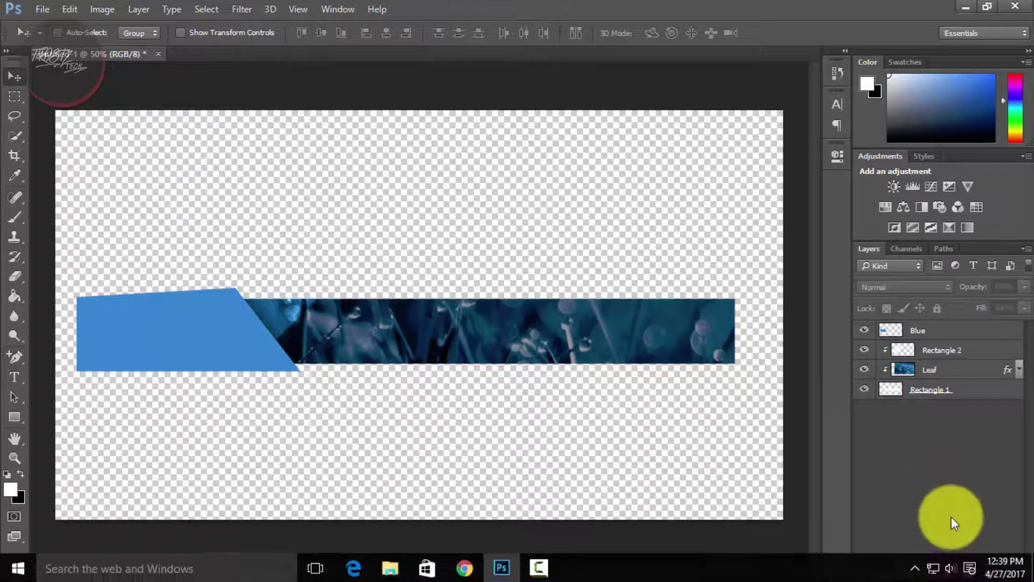
click(950, 574)
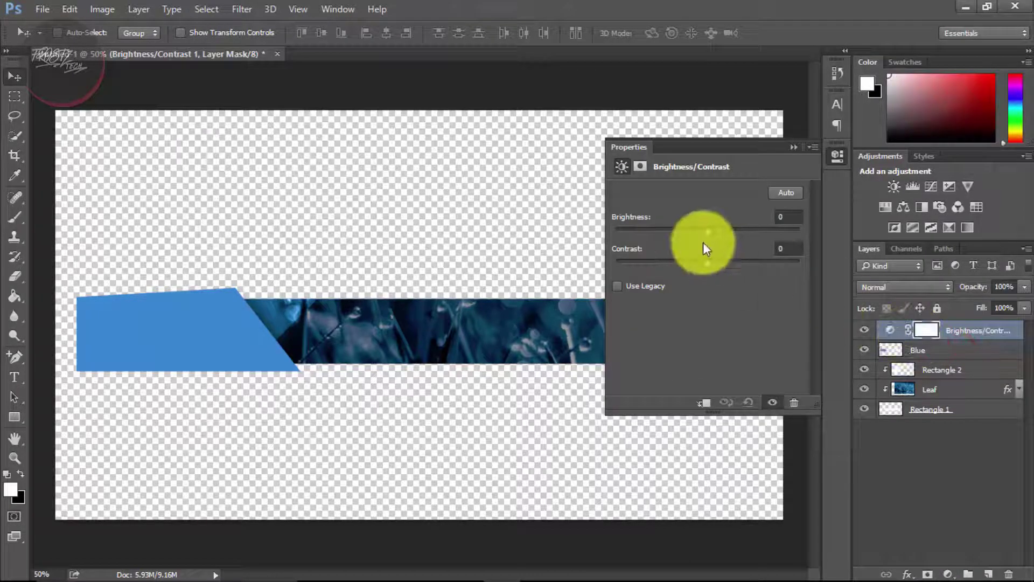
click(952, 331)
drag(951, 366, 951, 362)
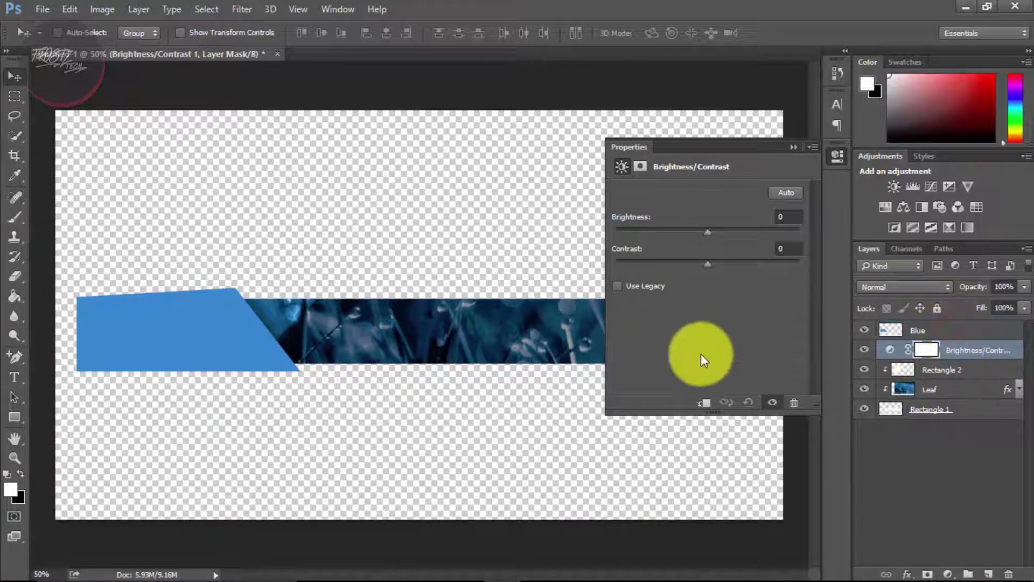
click(702, 403)
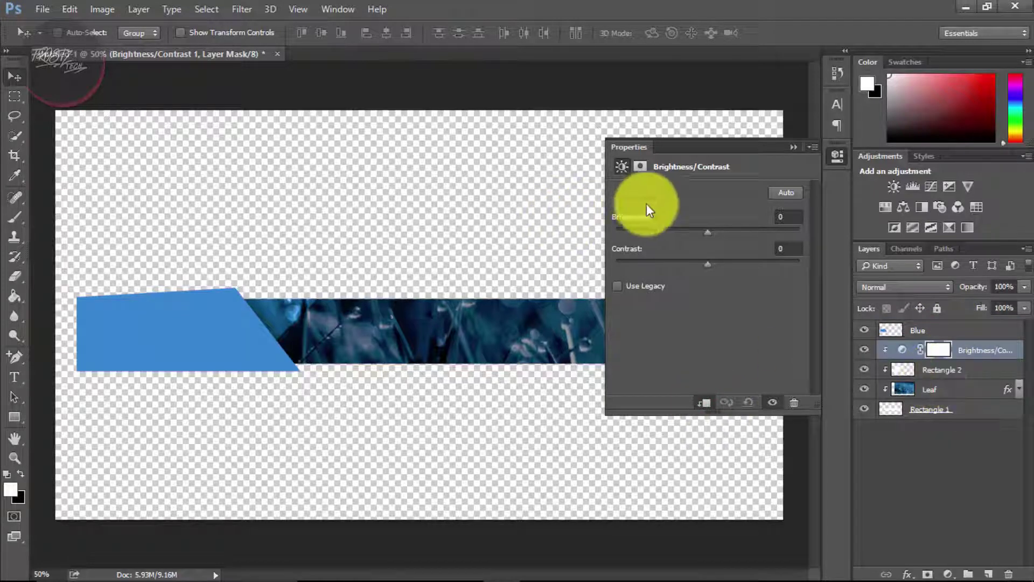
drag(706, 237, 747, 264)
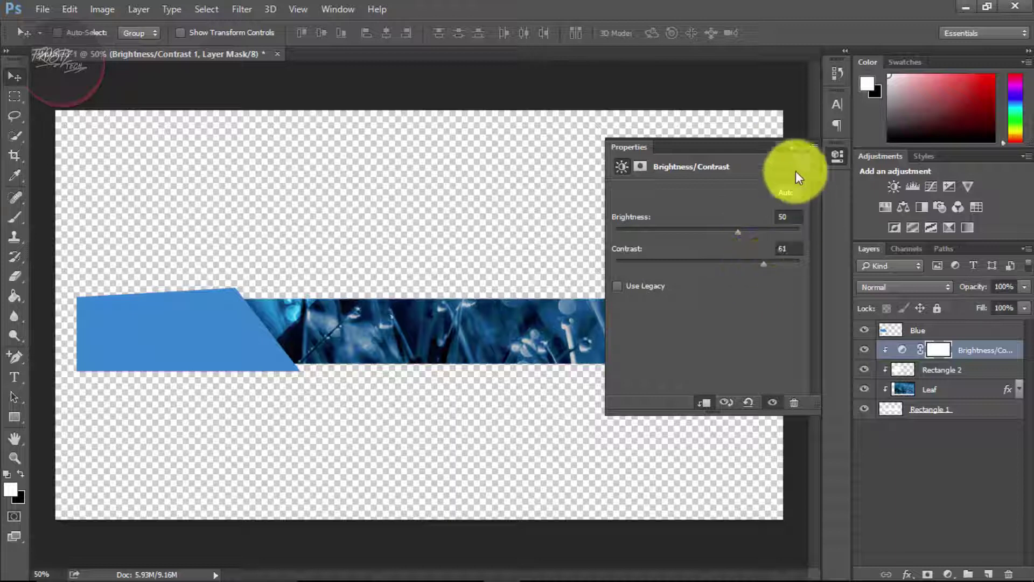
Shift Rectangle 2 over the leaf image, nudging its bright edge slightly up-left.
click(793, 147)
click(926, 457)
click(940, 370)
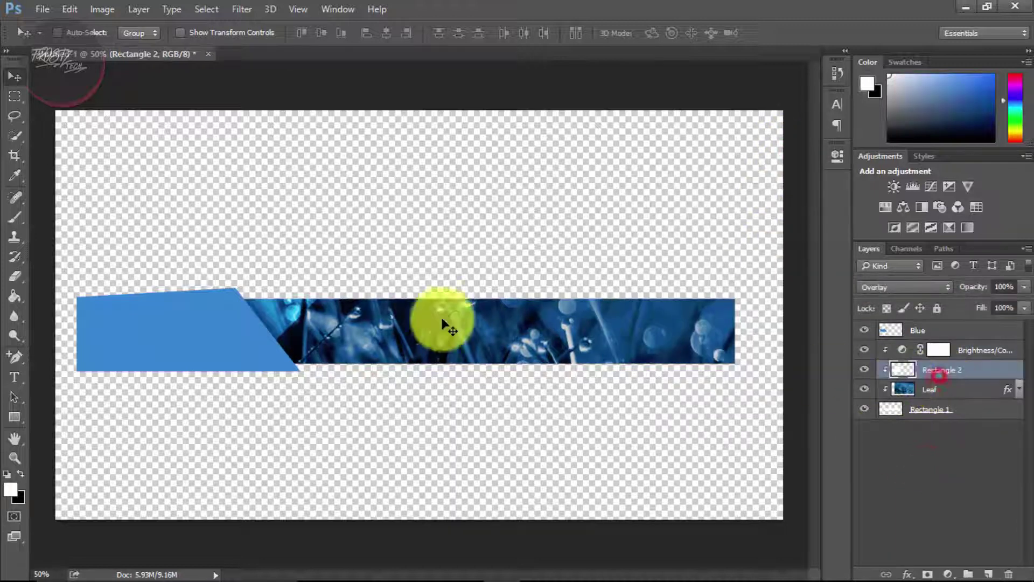
drag(291, 316, 334, 360)
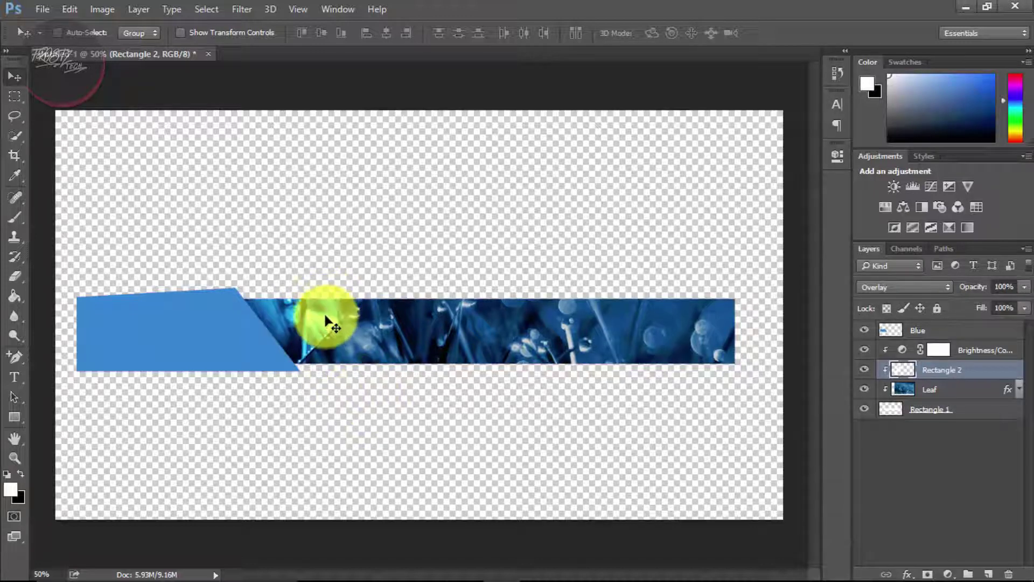
drag(330, 316, 292, 309)
click(929, 466)
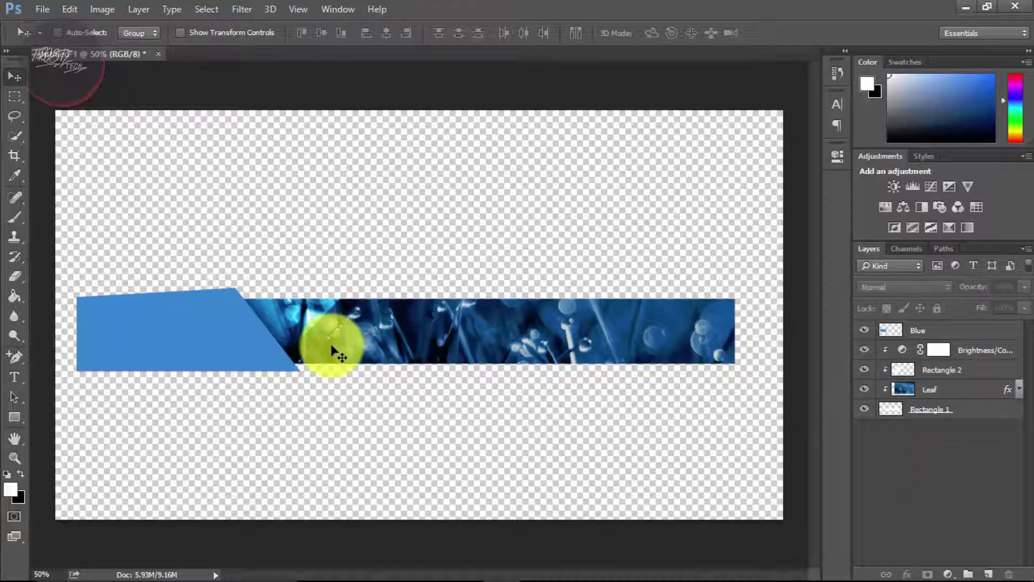
Enable a Drop Shadow on the Blue layer through its Blending Options.
click(922, 330)
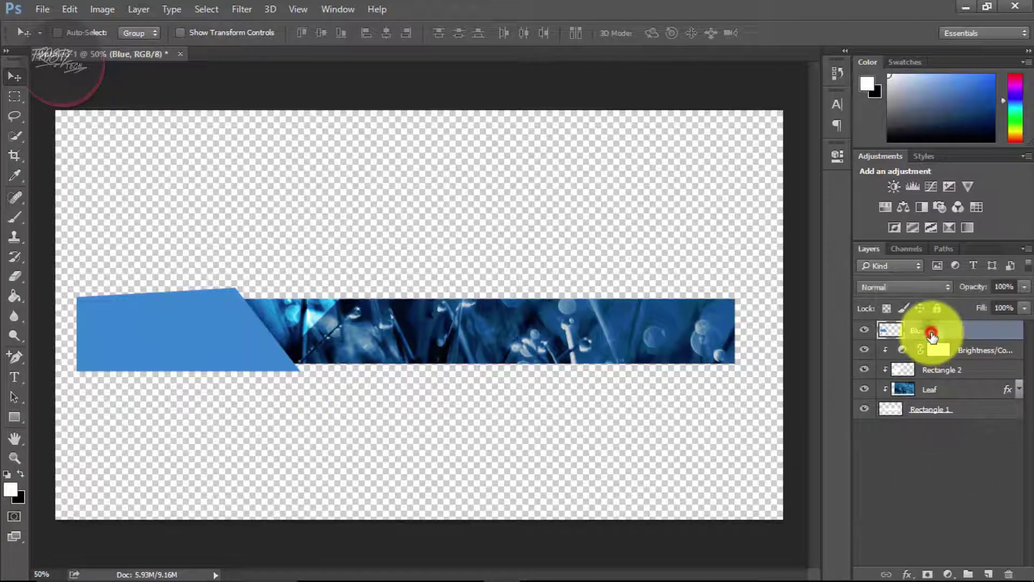
right_click(922, 330)
click(710, 132)
click(438, 369)
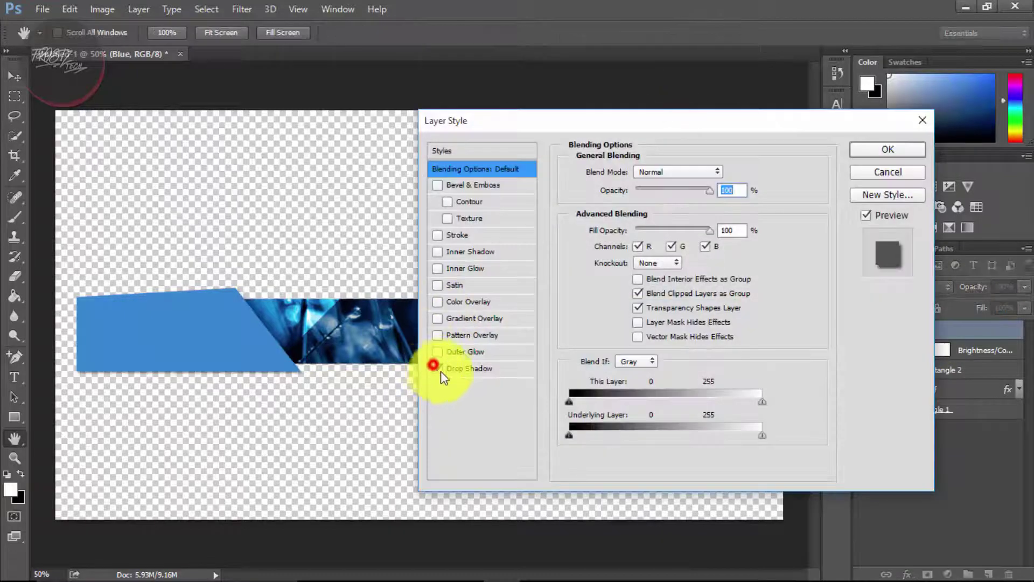
click(481, 371)
Set the shadow to 85% opacity, 8 px distance, 12% spread and 12 px size, and apply it.
double_click(717, 192)
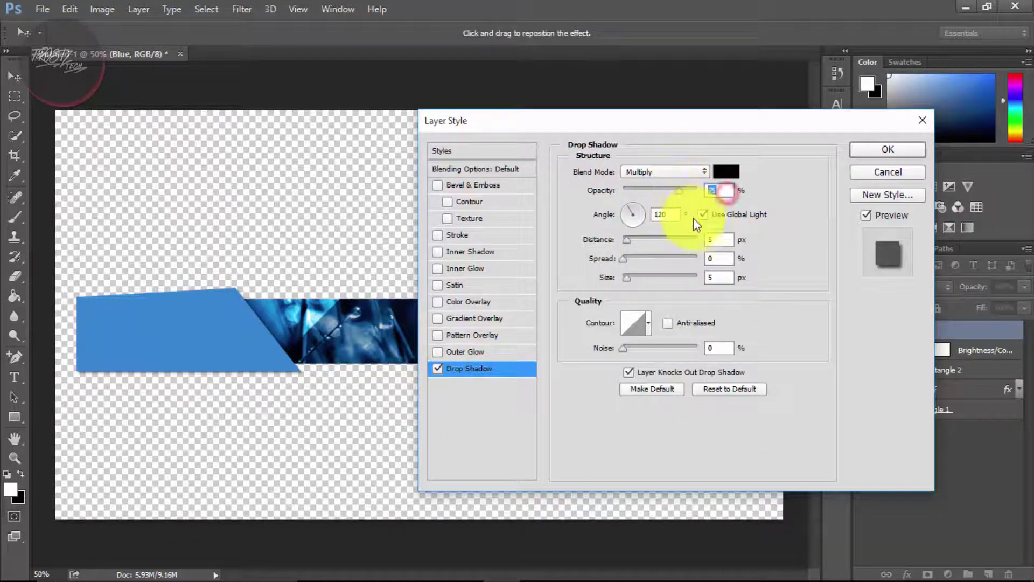
text(85)
double_click(717, 240)
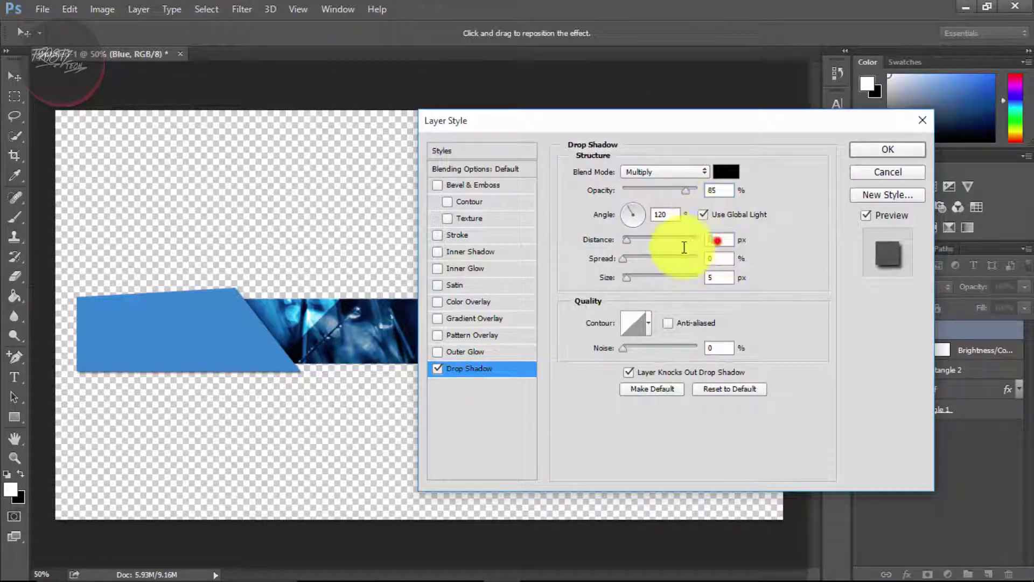
text(10)
double_click(718, 258)
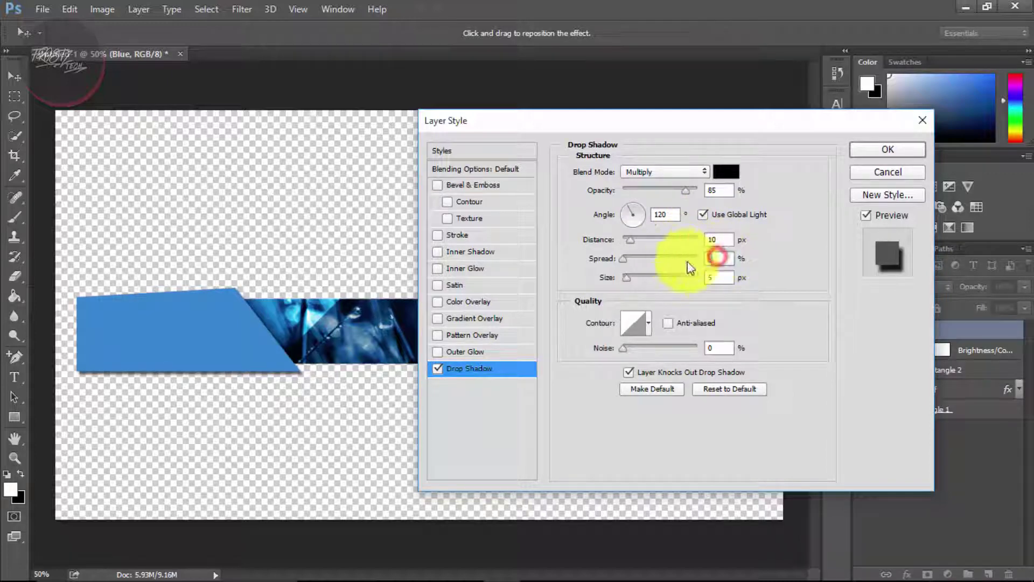
text(12)
double_click(716, 277)
text(12)
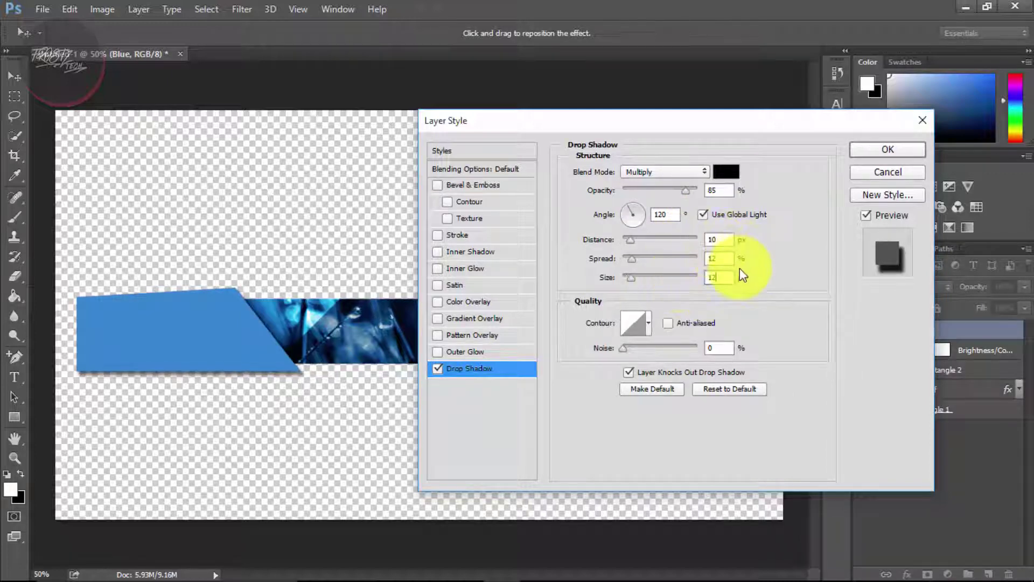
double_click(718, 240)
text(8)
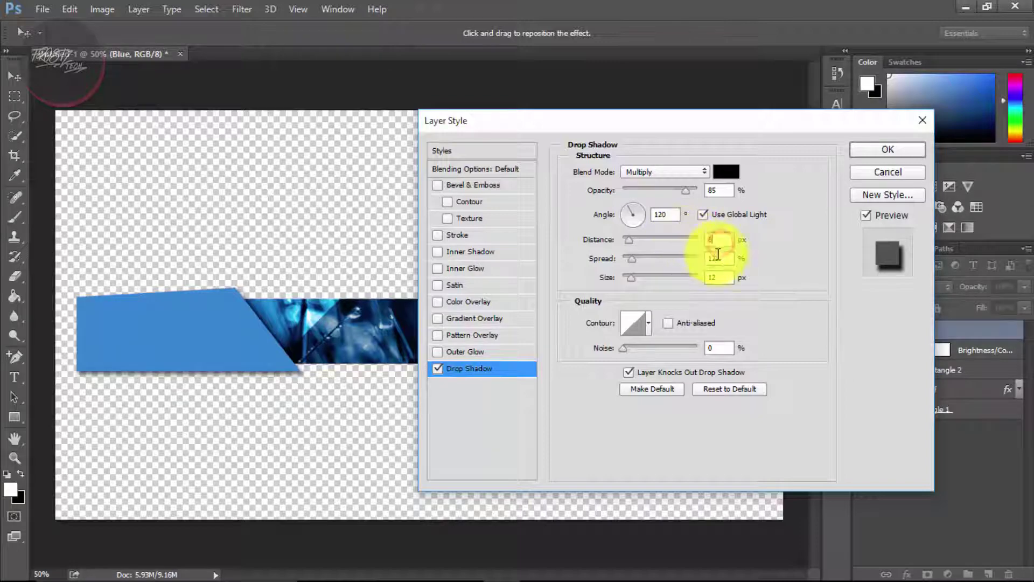
click(867, 151)
click(964, 496)
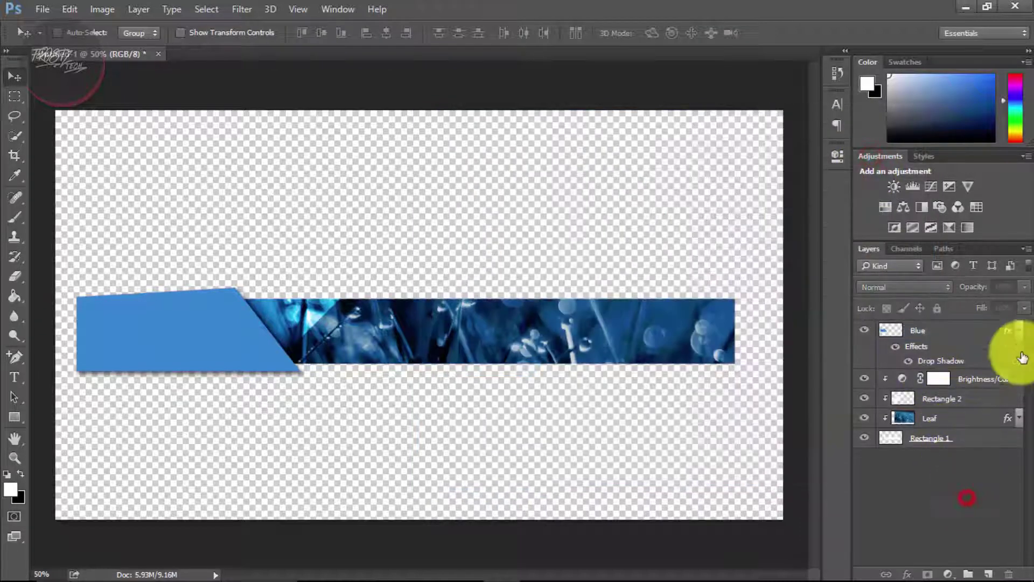
Preview Lens Blur on the Leaf layer, then cancel it without applying.
click(1015, 332)
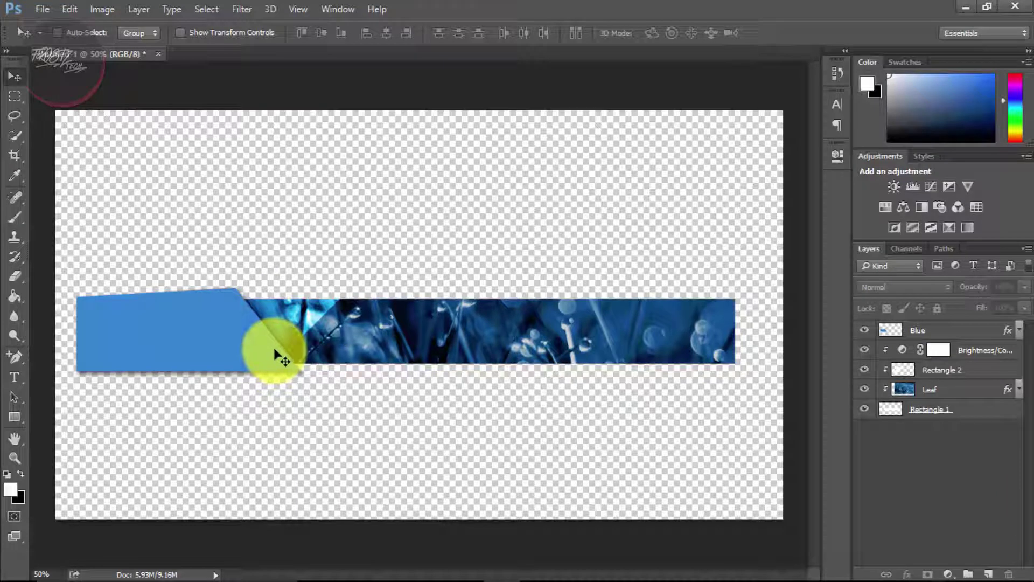
click(948, 390)
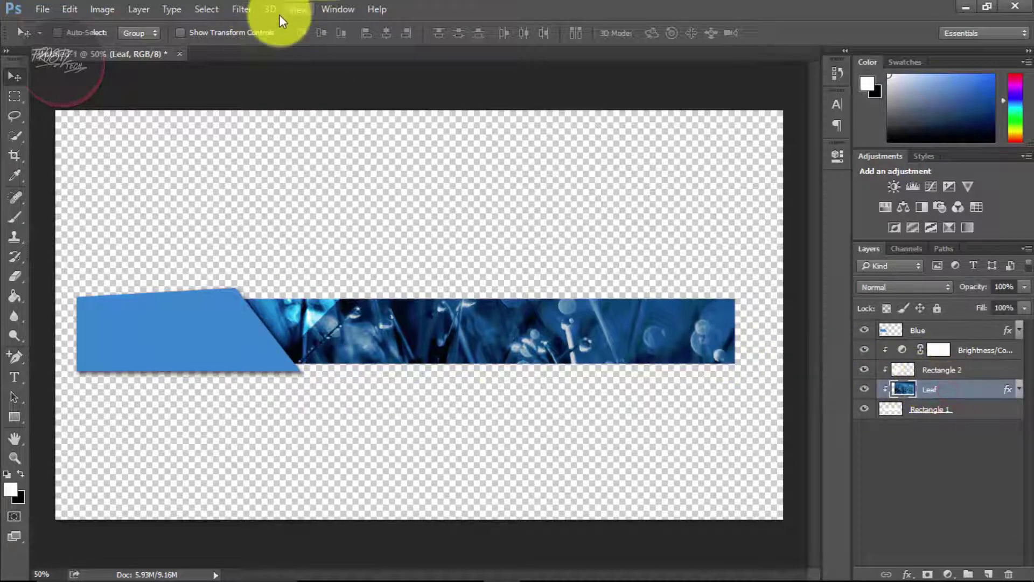
click(244, 9)
mouse_move(369, 164)
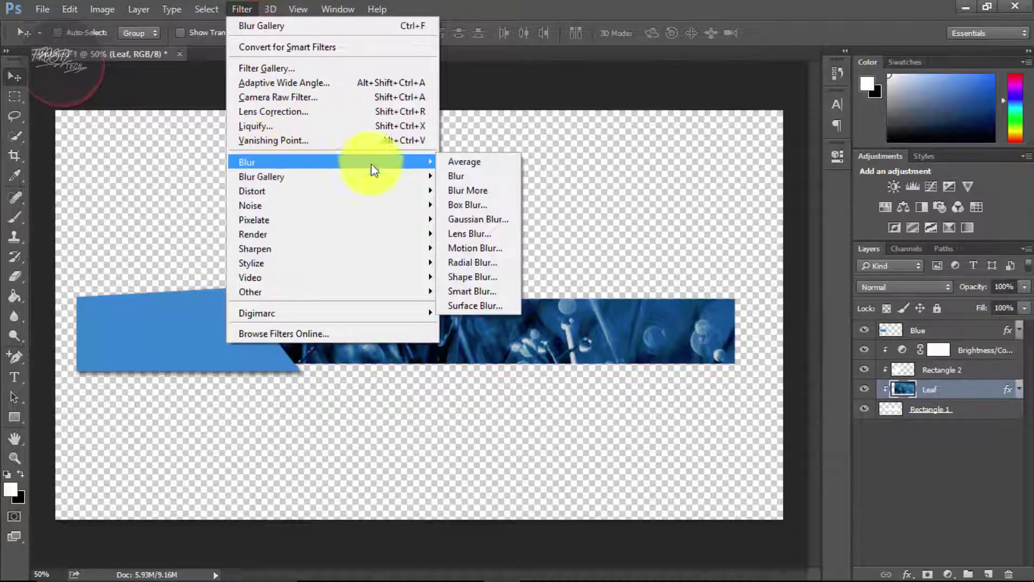
click(485, 234)
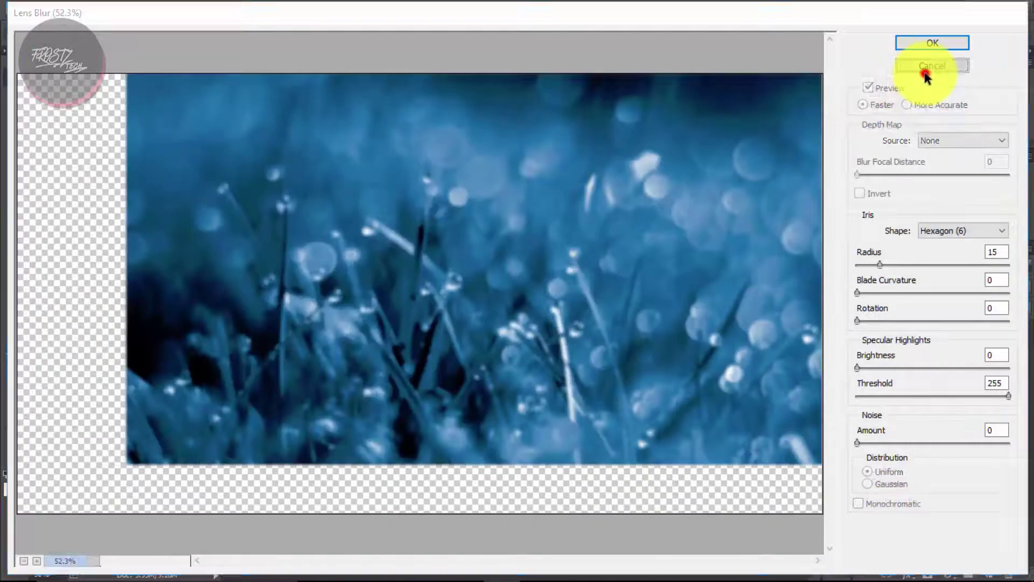
click(928, 66)
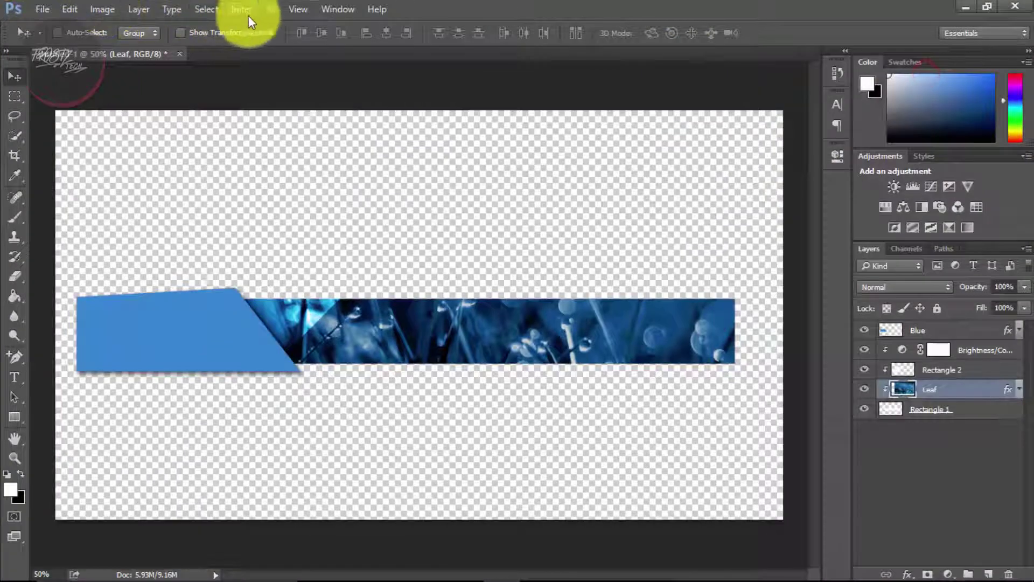
Apply a Motion Blur at a 60° angle and 8 px distance to the Leaf strip.
click(288, 12)
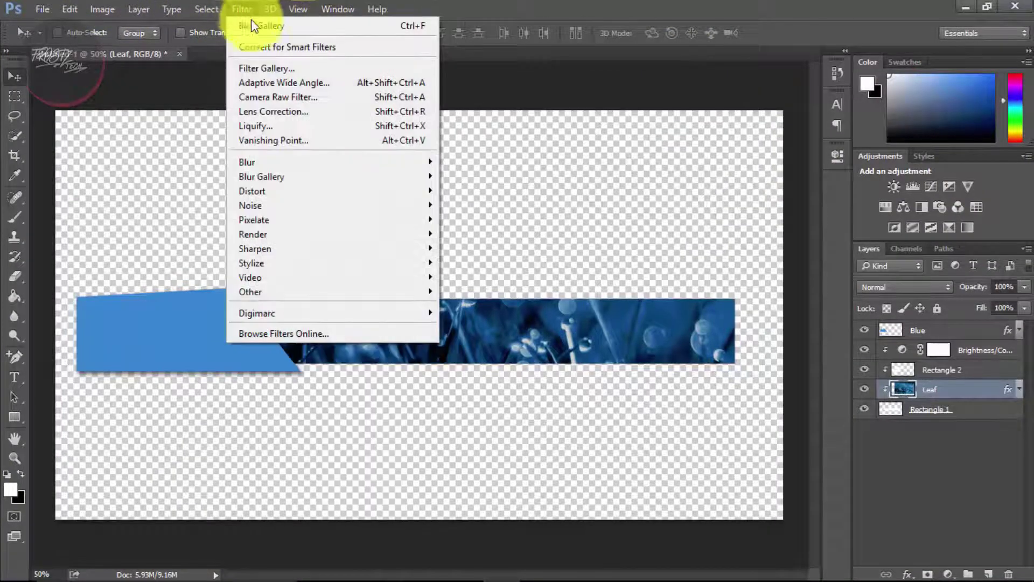
mouse_move(279, 163)
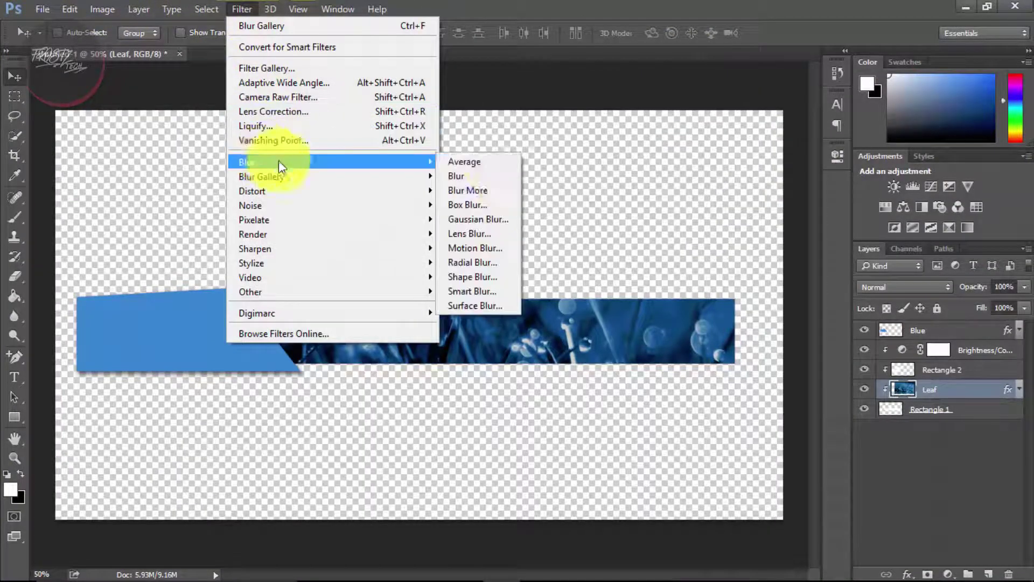
click(484, 250)
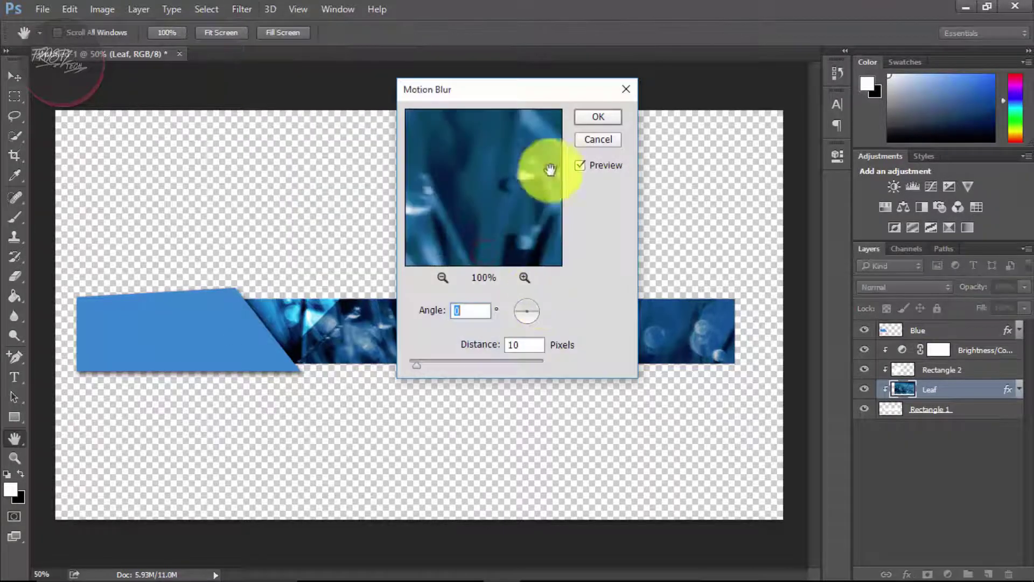
drag(490, 92, 704, 85)
click(699, 304)
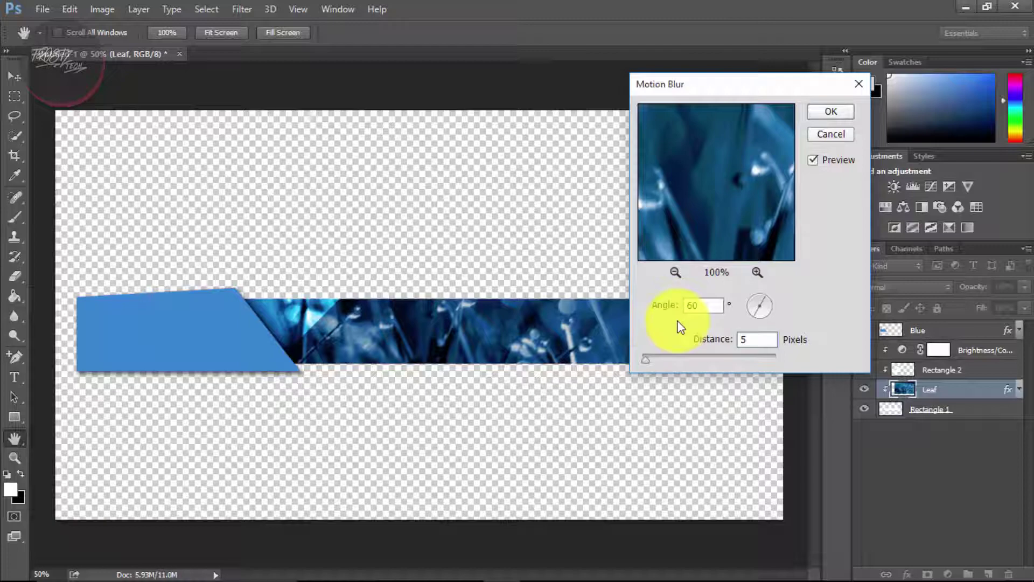
click(750, 338)
text(8)
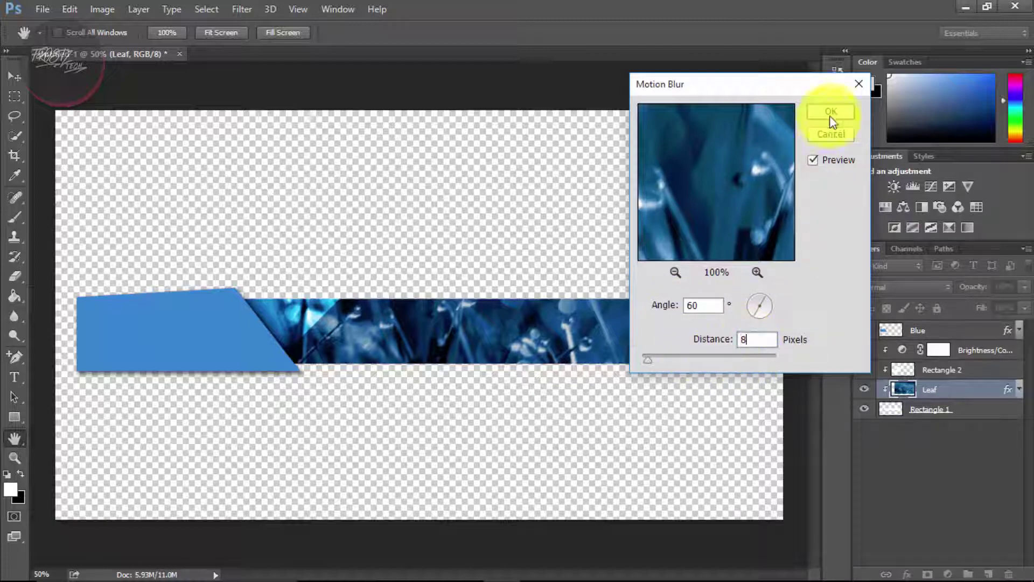
click(842, 113)
key(v)
click(964, 462)
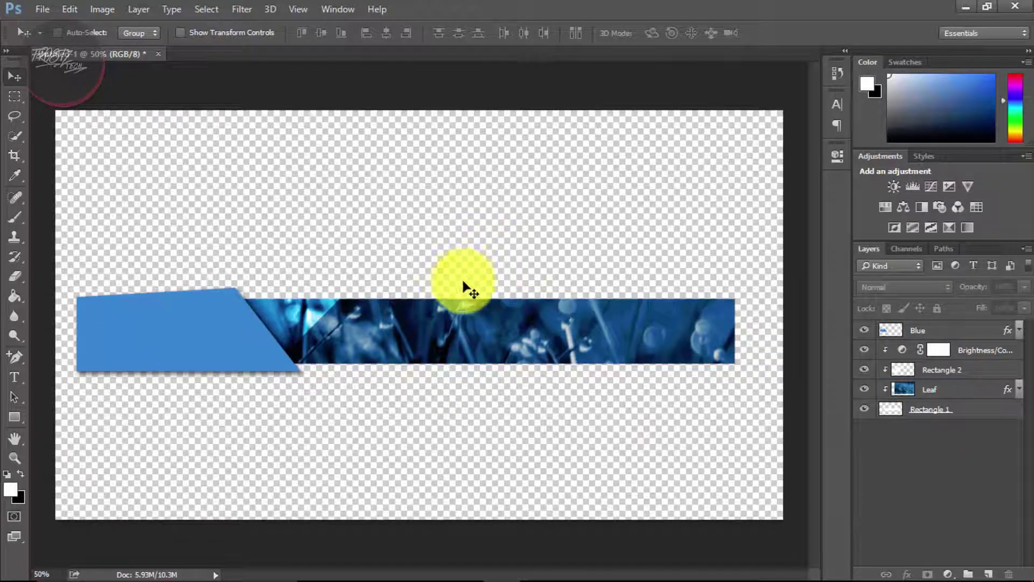
Place the round logo embedded, scale it down to about 23%, and position it at the strip's right end.
click(43, 9)
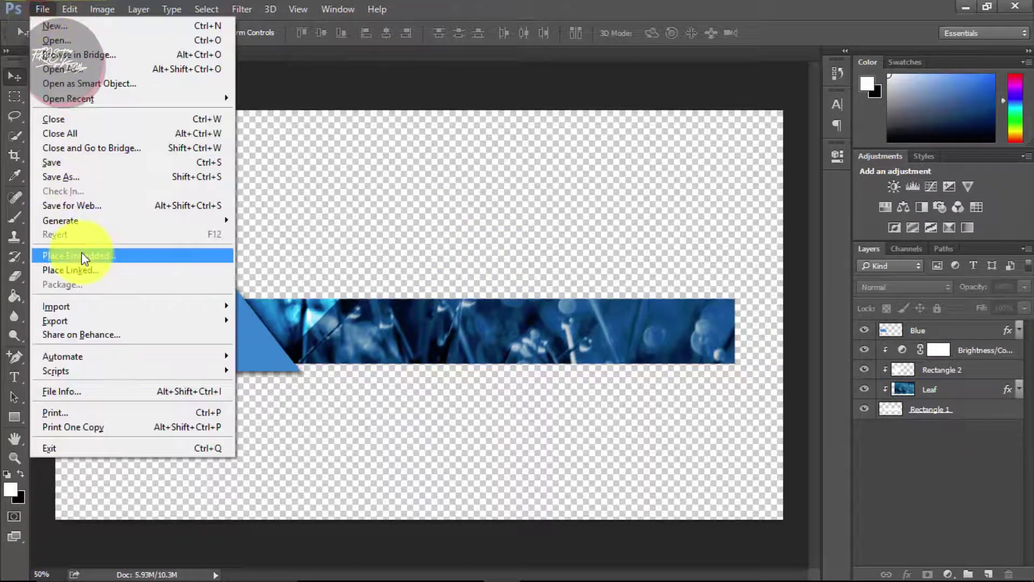
click(350, 229)
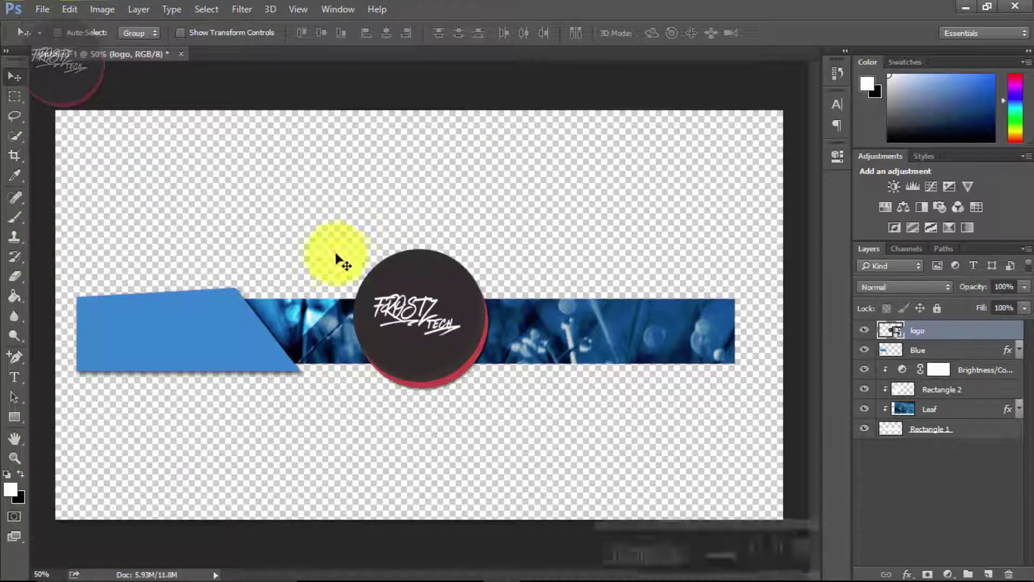
drag(388, 295, 489, 296)
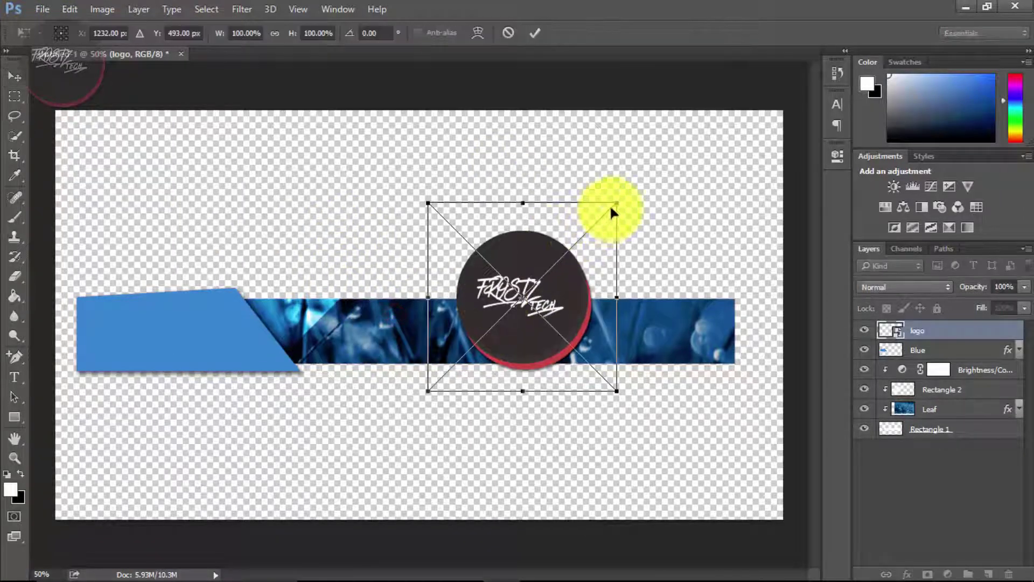
drag(614, 205, 514, 298)
drag(549, 341, 624, 346)
key(Return)
key(z)
click(711, 340)
Zoom in on the logo, then make it slightly larger and nudge it a little left.
click(713, 338)
key(space)
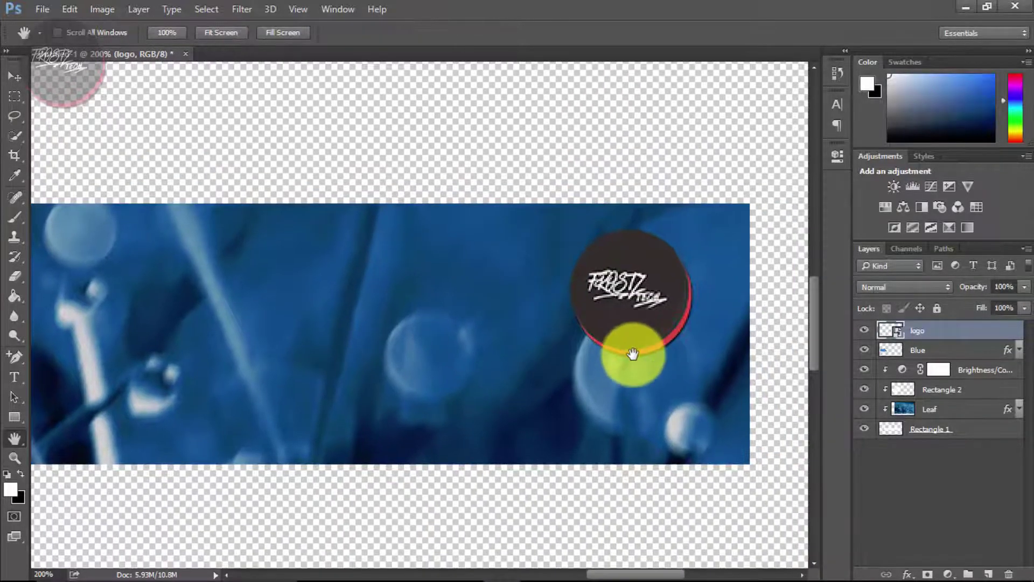
key(v)
key(ctrl+t)
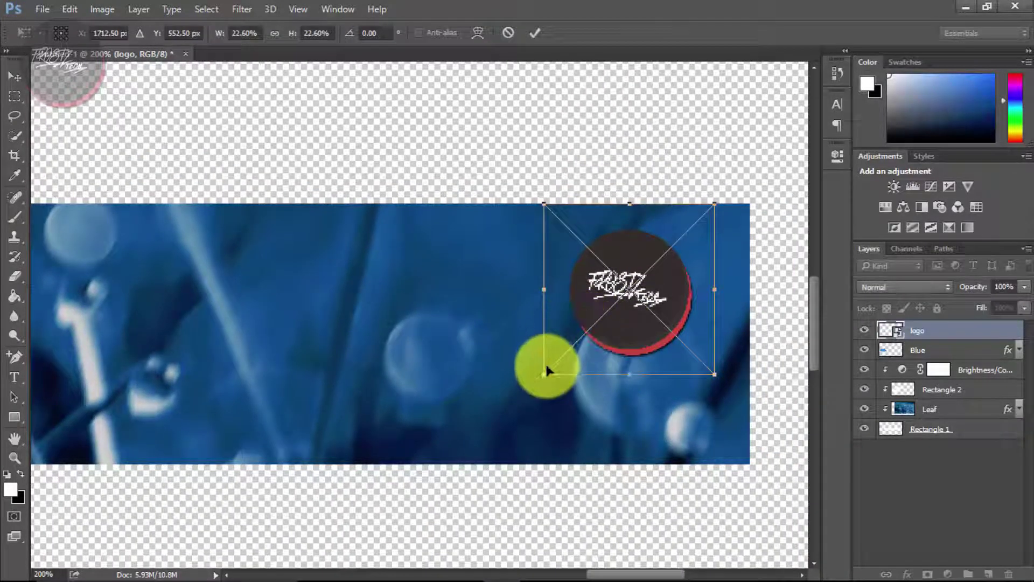
drag(543, 371, 539, 375)
drag(594, 339, 565, 341)
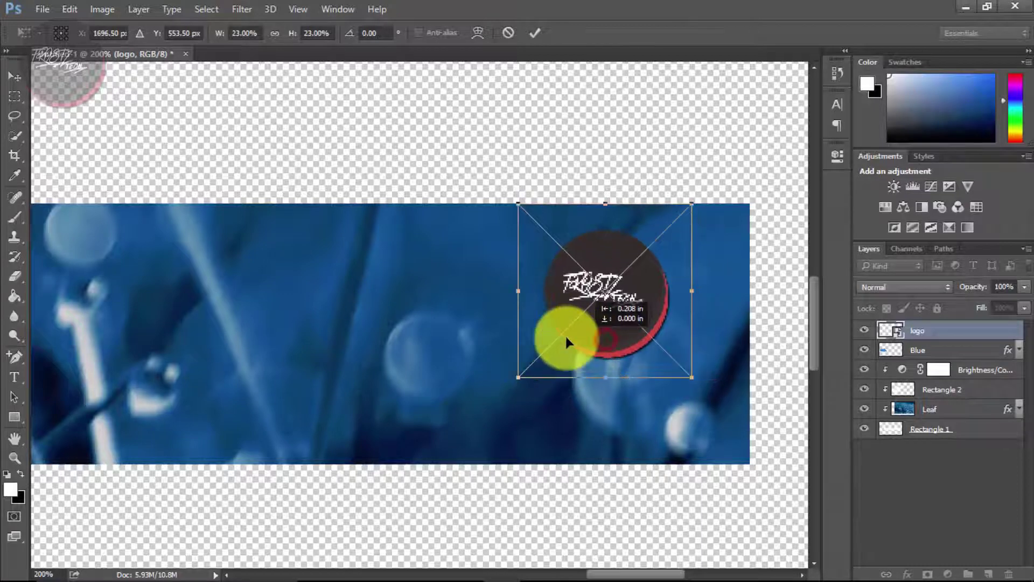
click(537, 33)
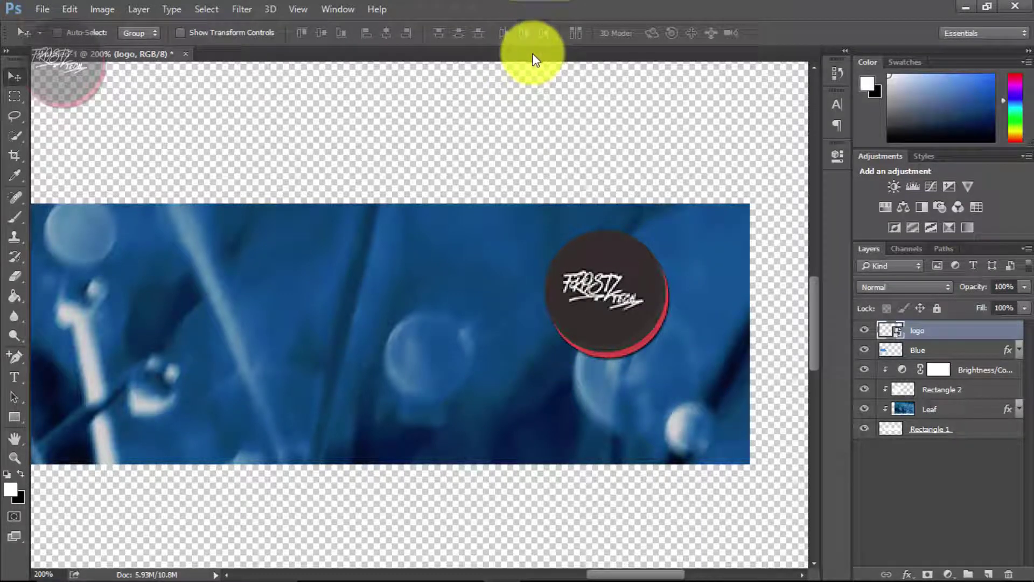
key(t)
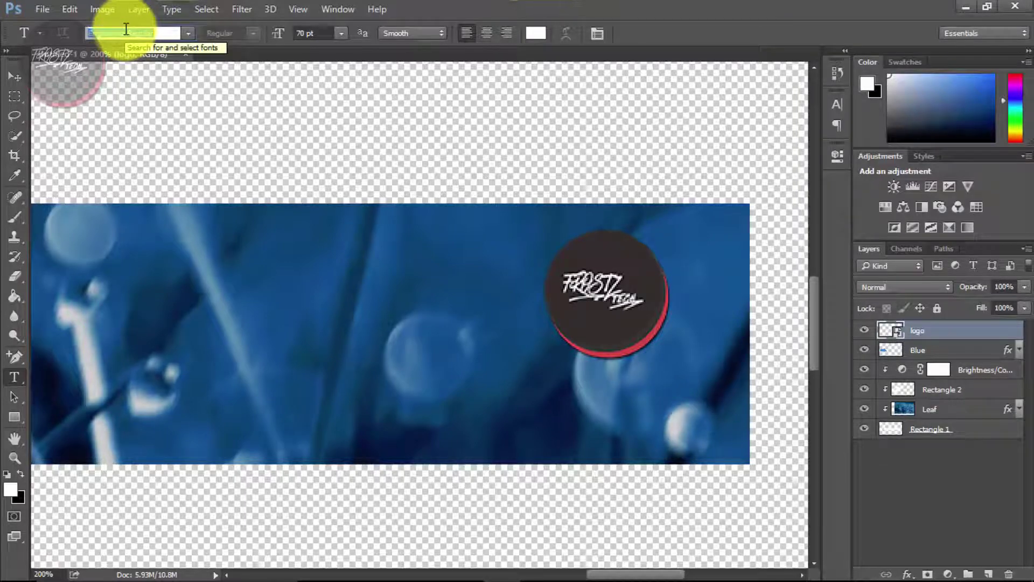
Type FROSTZ on the leaf strip in madame klara Regular at 50 pt.
key(BackSpace)
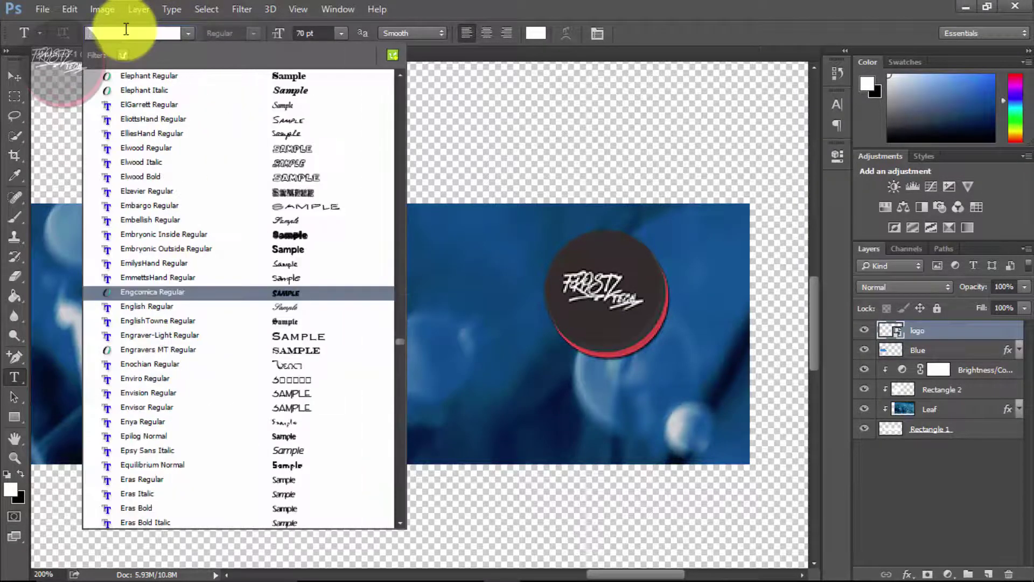
text(mada)
click(167, 74)
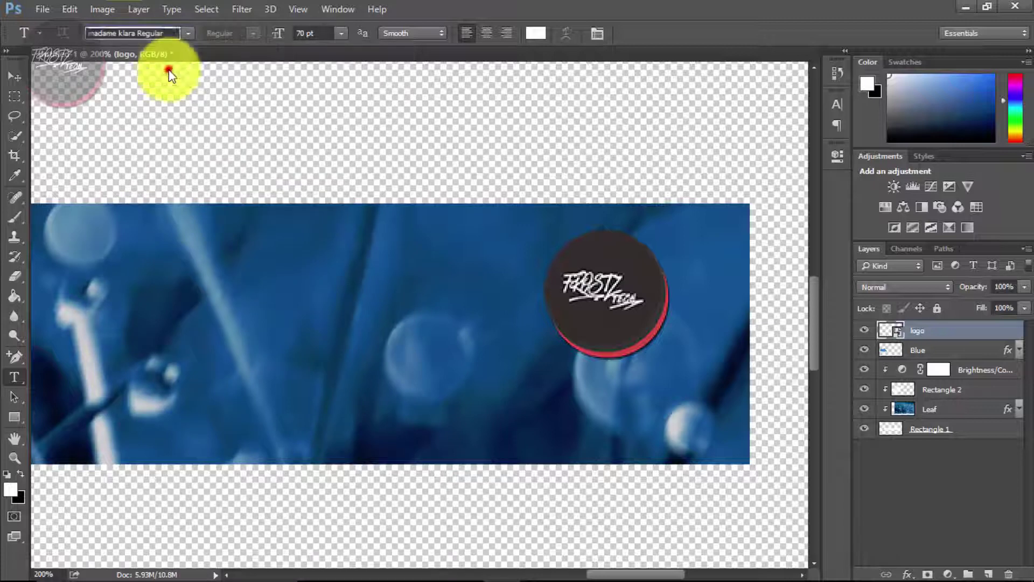
click(490, 420)
text(F)
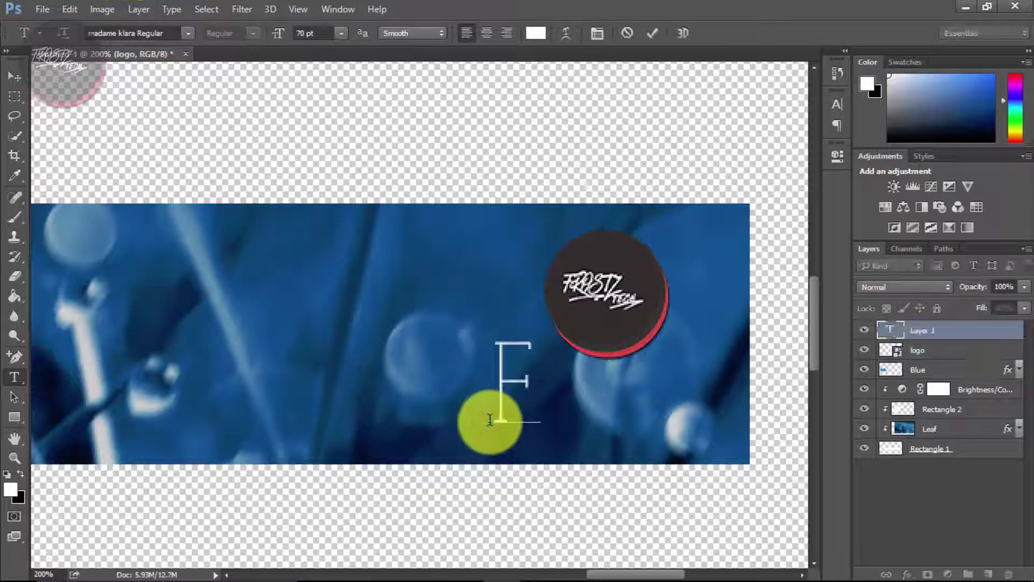
text(ROST)
key(ctrl+a)
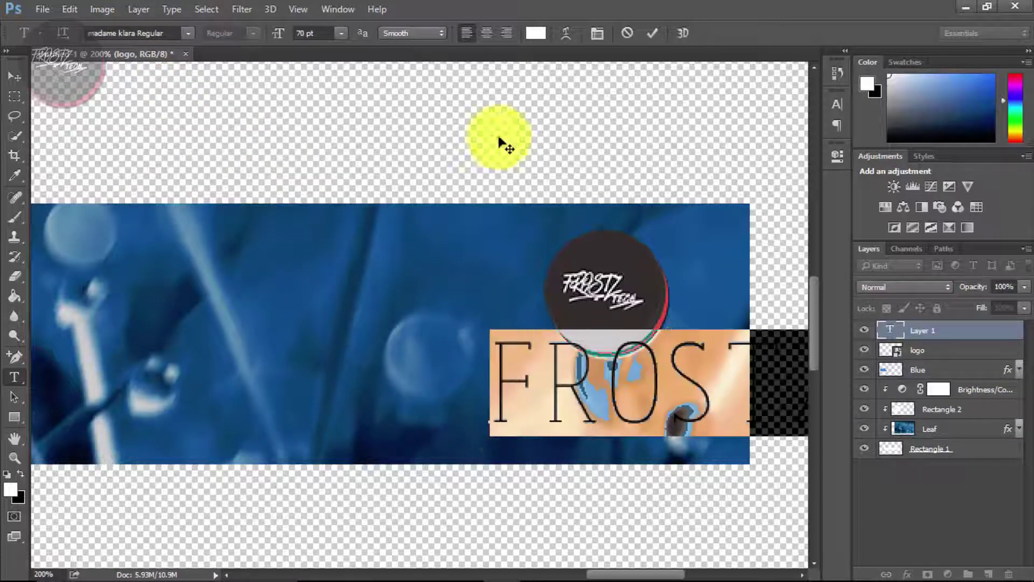
click(282, 34)
text(50)
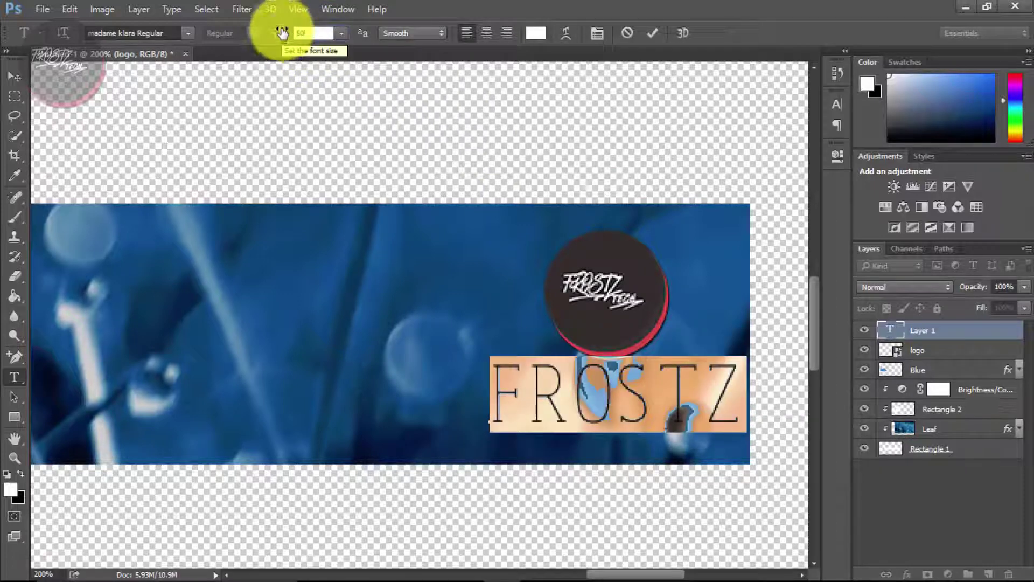
click(653, 34)
Move FROSTZ to the strip's lower right corner and zoom out to the whole banner.
key(v)
drag(622, 365, 608, 391)
key(z)
alt+click(607, 388)
alt+click(607, 387)
alt+click(607, 386)
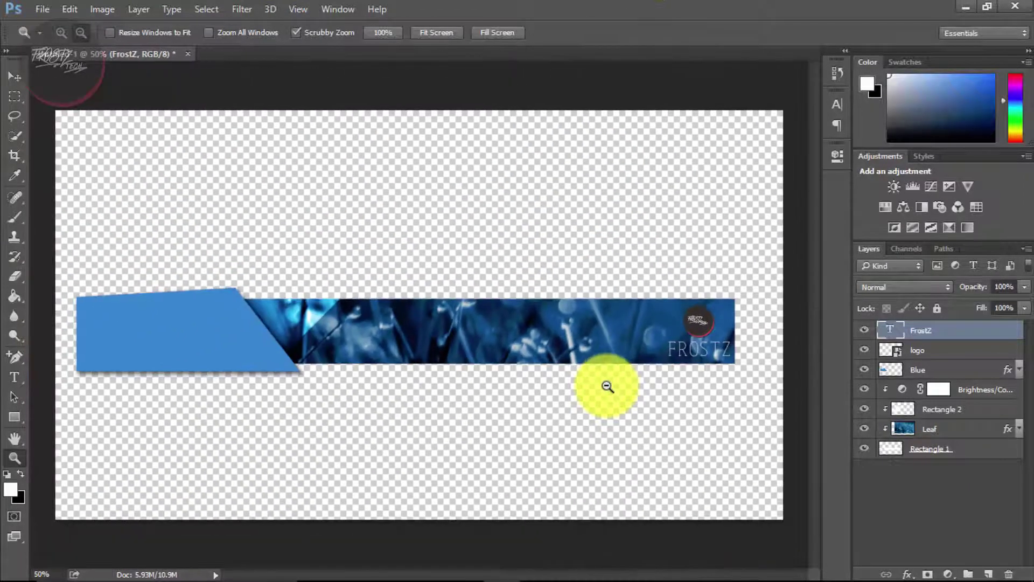
right_click(961, 330)
click(701, 135)
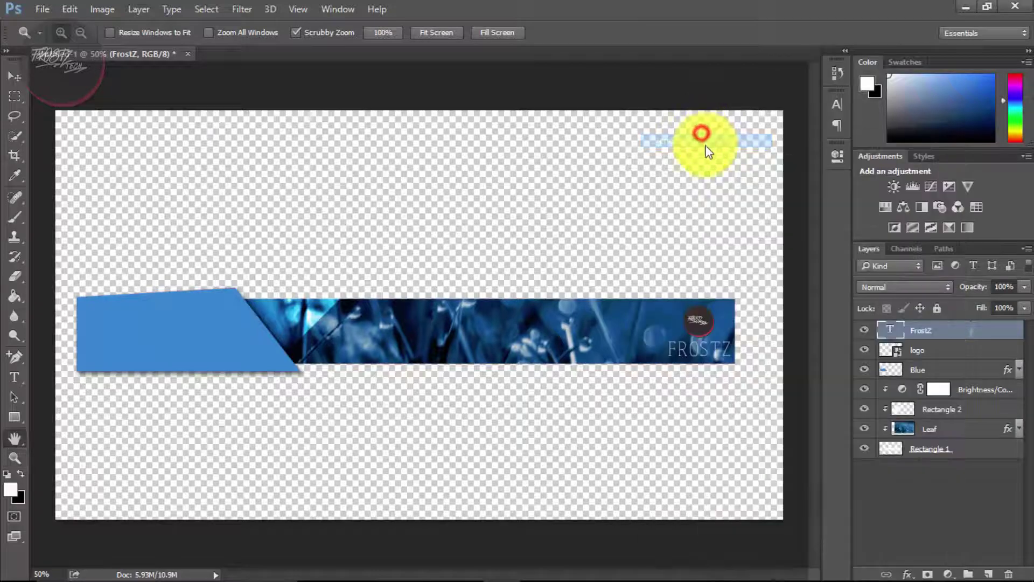
Set up a thin white (ffffff) outside Stroke on FROSTZ in the Layer Style dialog.
drag(446, 120, 254, 21)
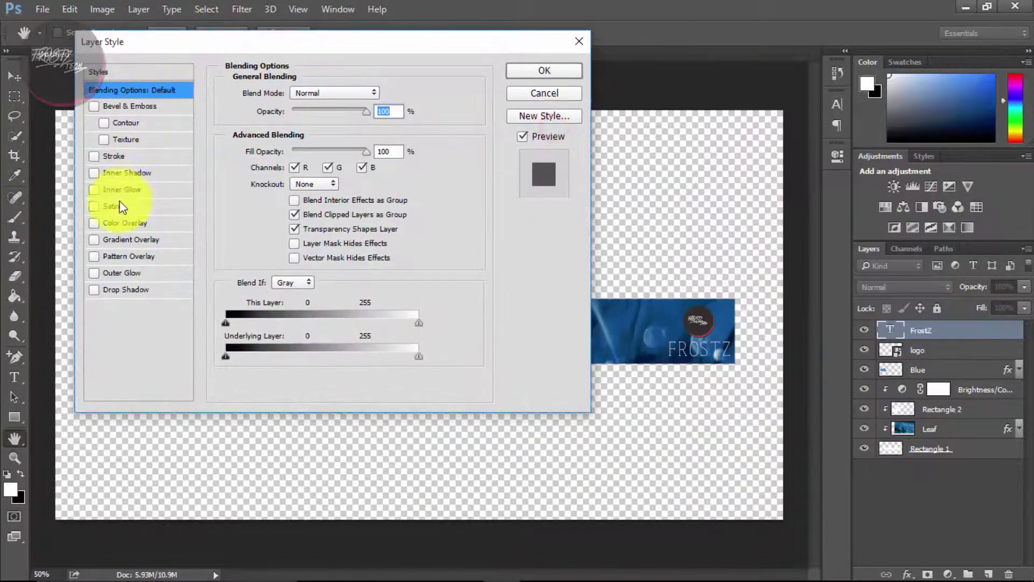
click(94, 156)
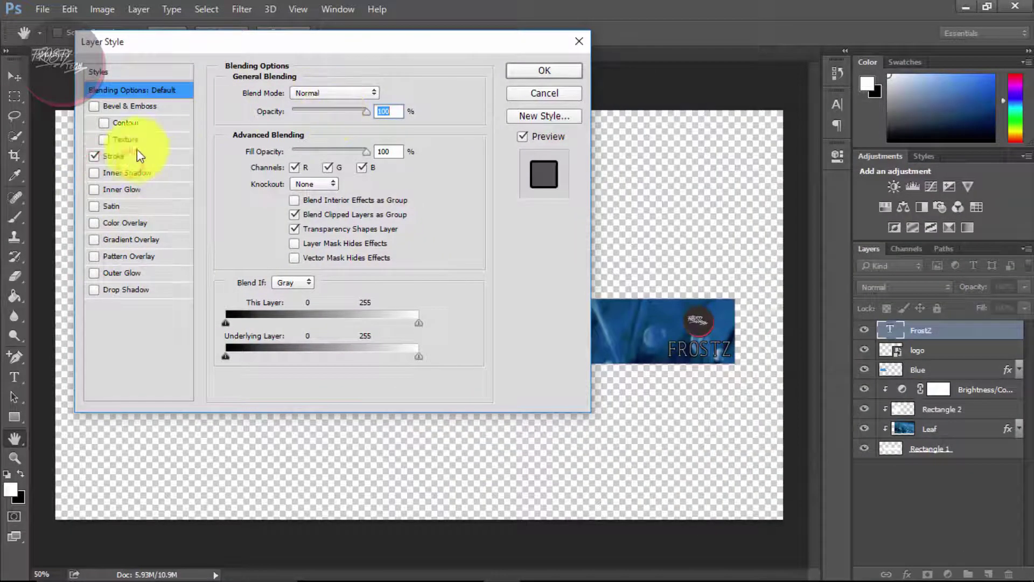
click(129, 155)
click(260, 197)
drag(570, 127, 509, 90)
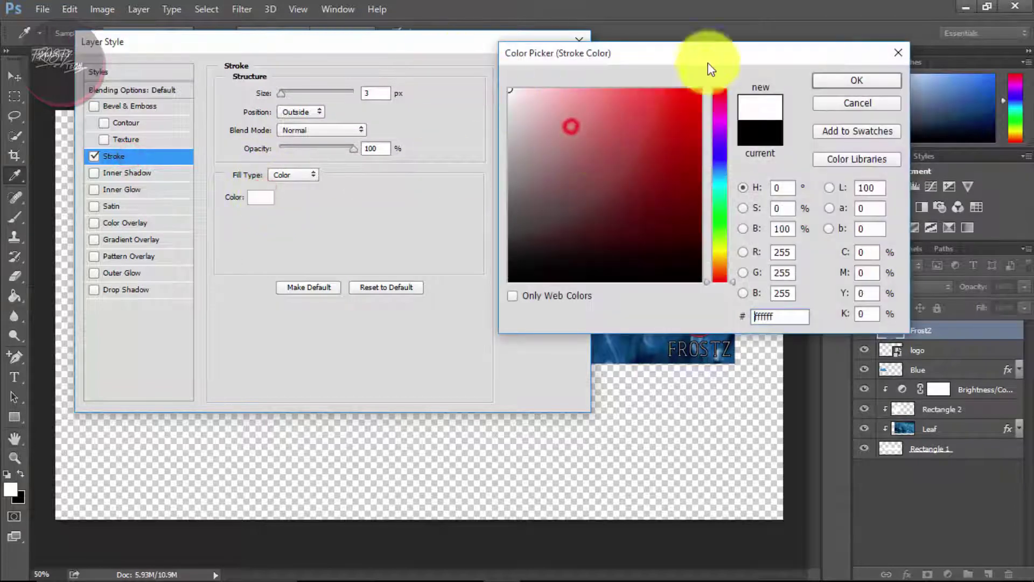
click(864, 86)
drag(378, 91, 360, 92)
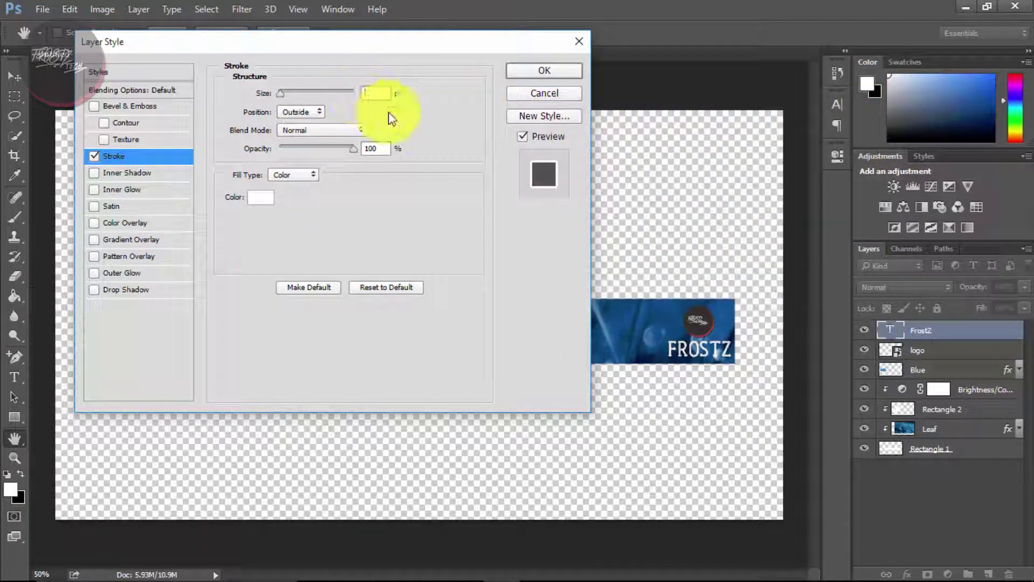
text(3)
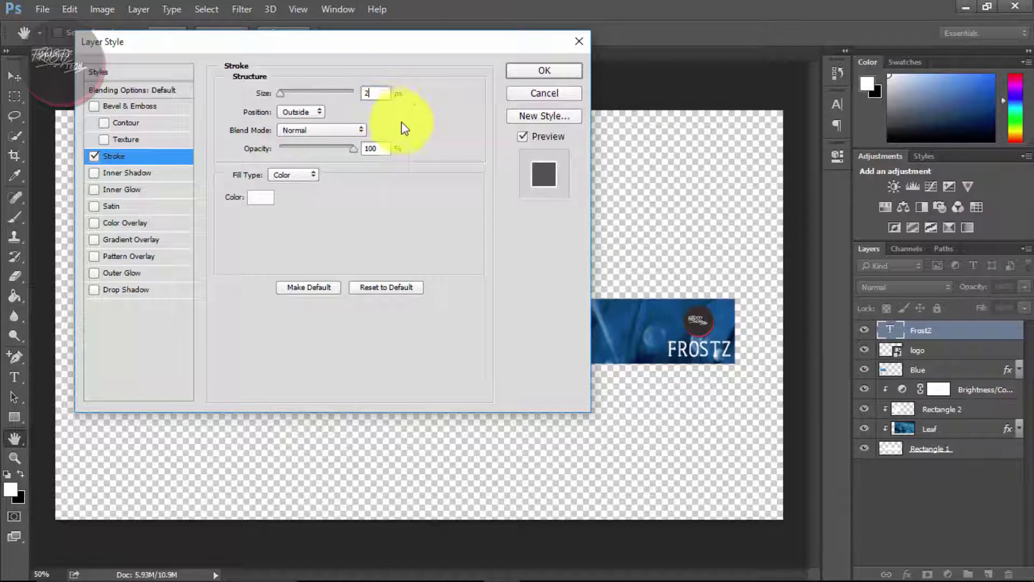
text(z)
Apply the FROSTZ stroke and rasterize the logo layer.
click(544, 70)
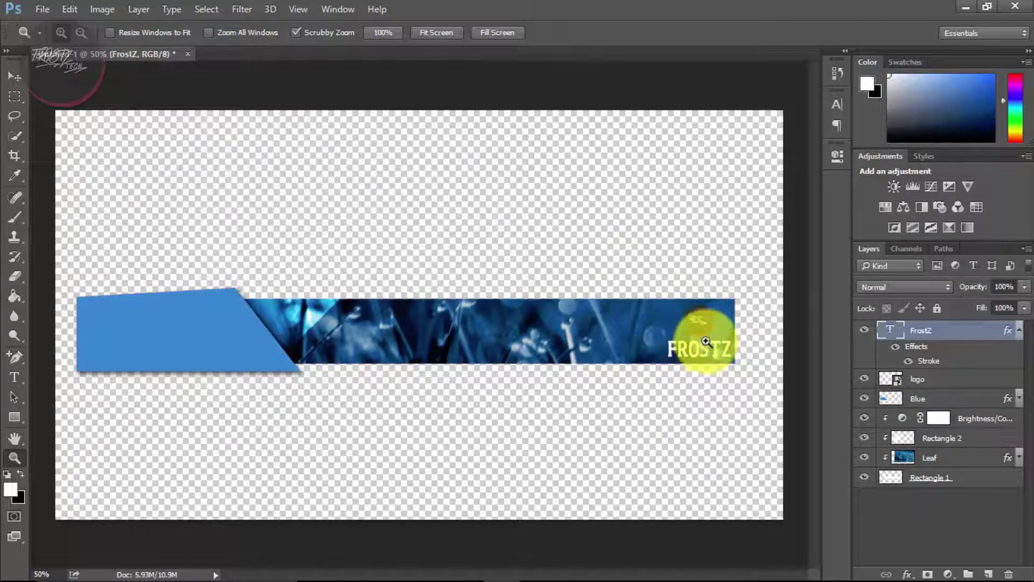
click(932, 377)
right_click(937, 378)
click(700, 279)
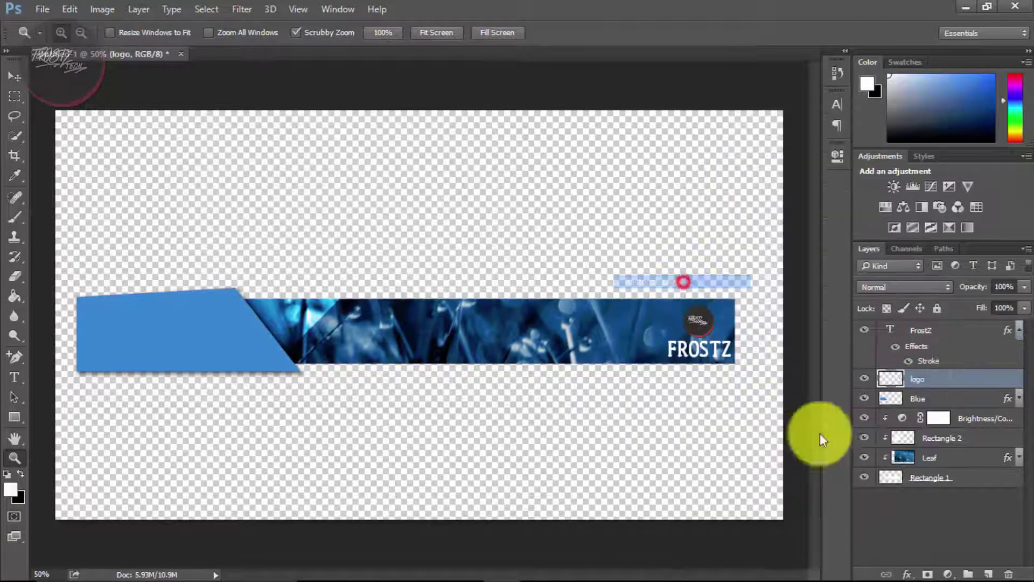
click(889, 491)
Select the logo layer and collapse the FrostZ and Blue effects lists.
key(v)
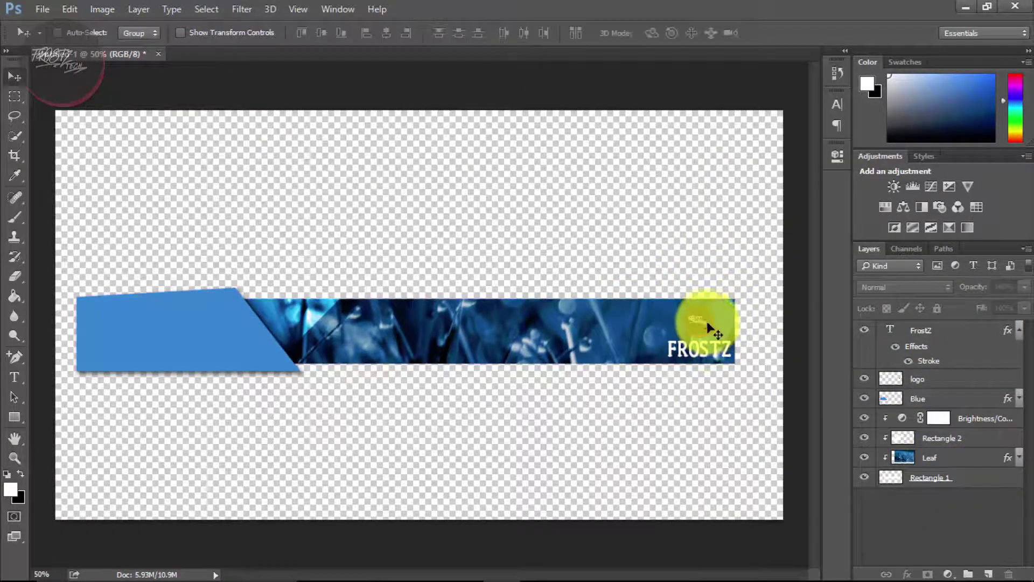
click(894, 377)
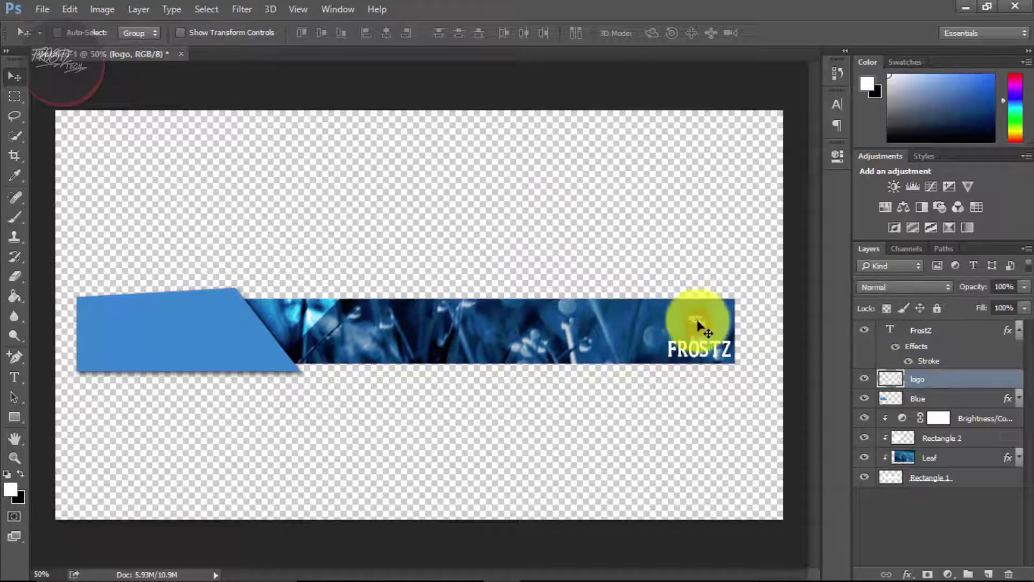
click(1019, 329)
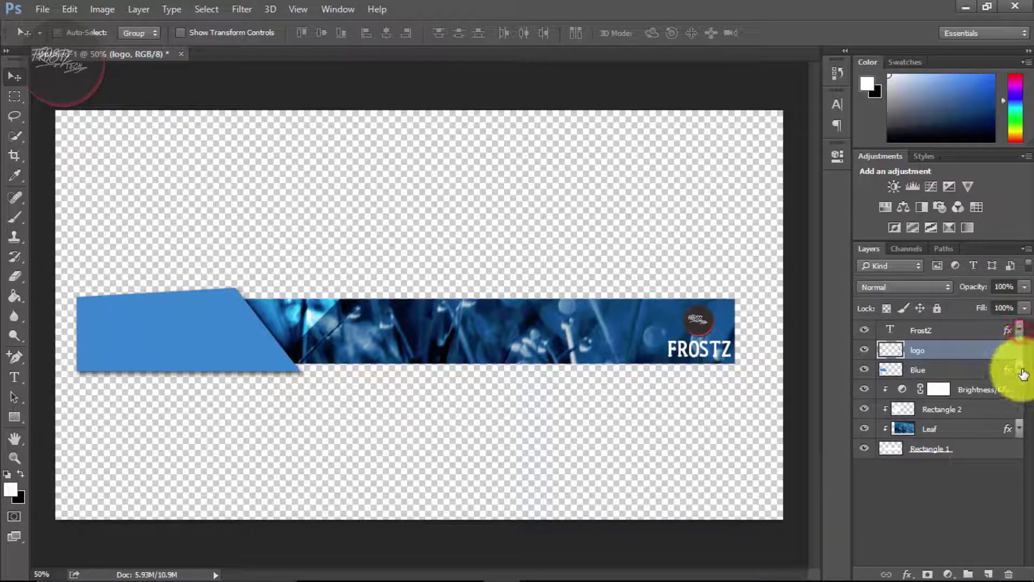
click(1020, 369)
click(1020, 369)
click(959, 501)
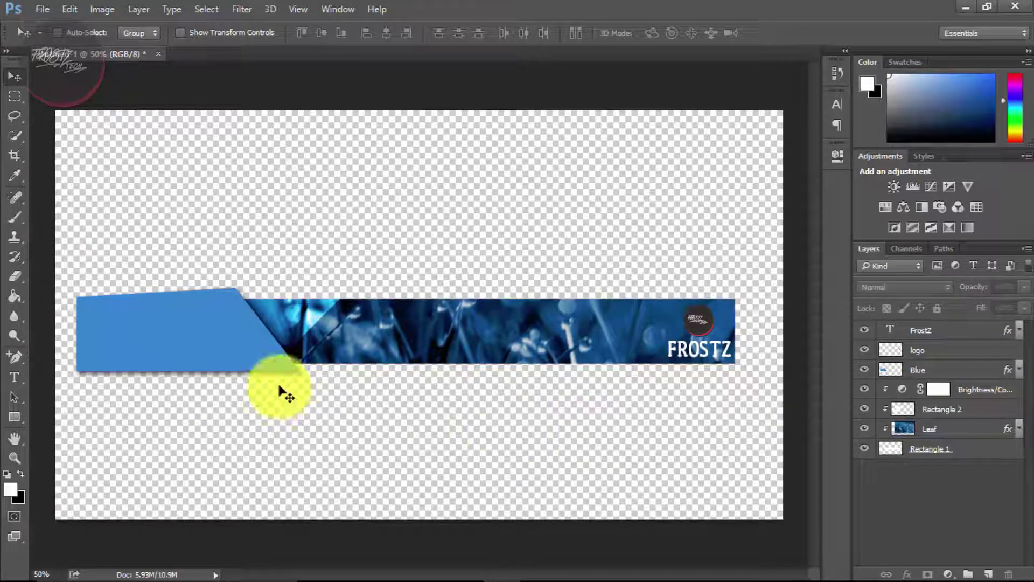
Add SUBSCRIBE text on the blue tab, move it up-left and enlarge it with Free Transform.
click(125, 350)
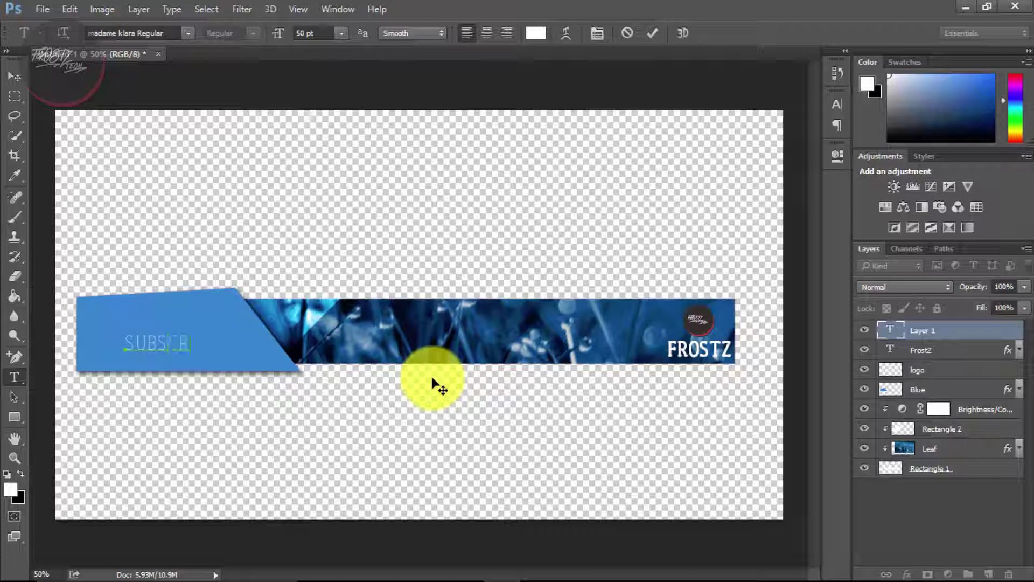
click(650, 33)
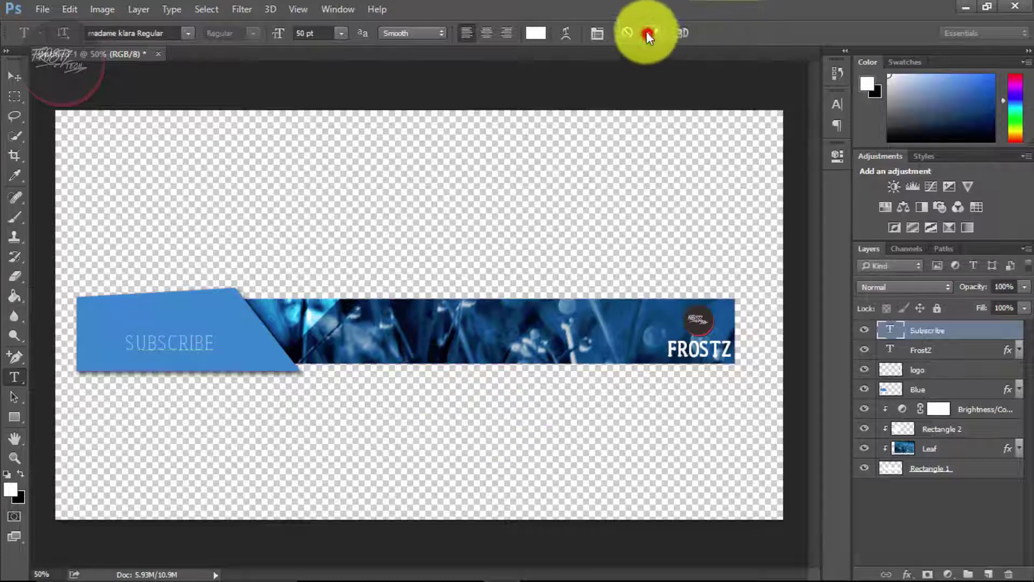
key(v)
drag(182, 345, 239, 350)
key(ctrl+t)
click(689, 33)
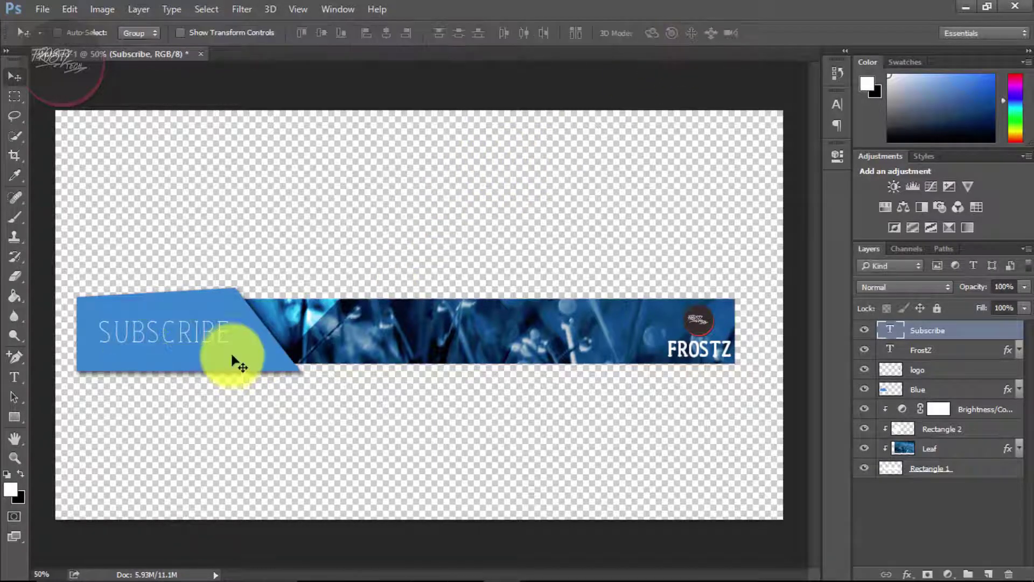
Turn on a Drop Shadow and a white Stroke for the Subscribe text layer.
double_click(969, 330)
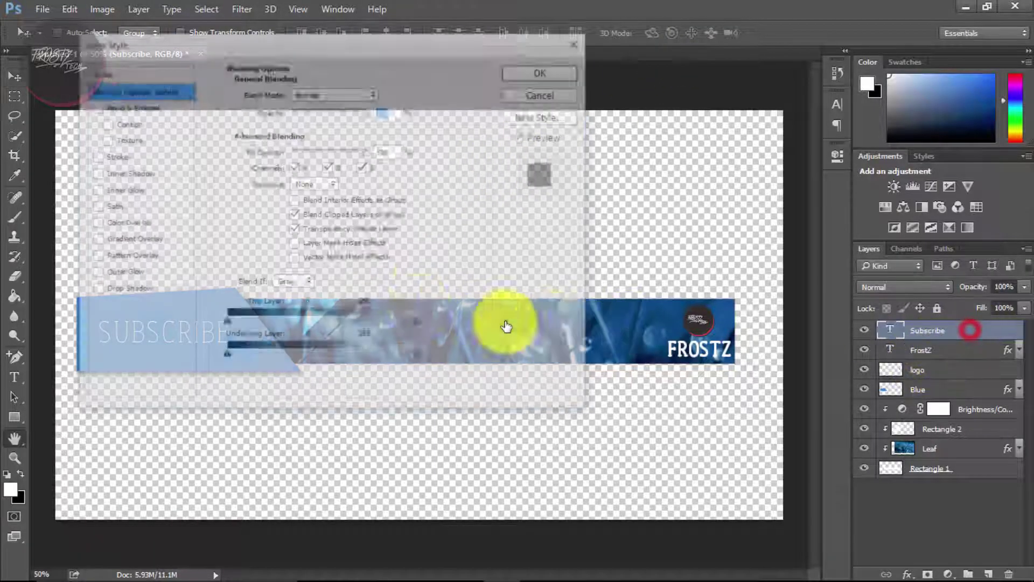
drag(227, 54, 368, 59)
click(275, 298)
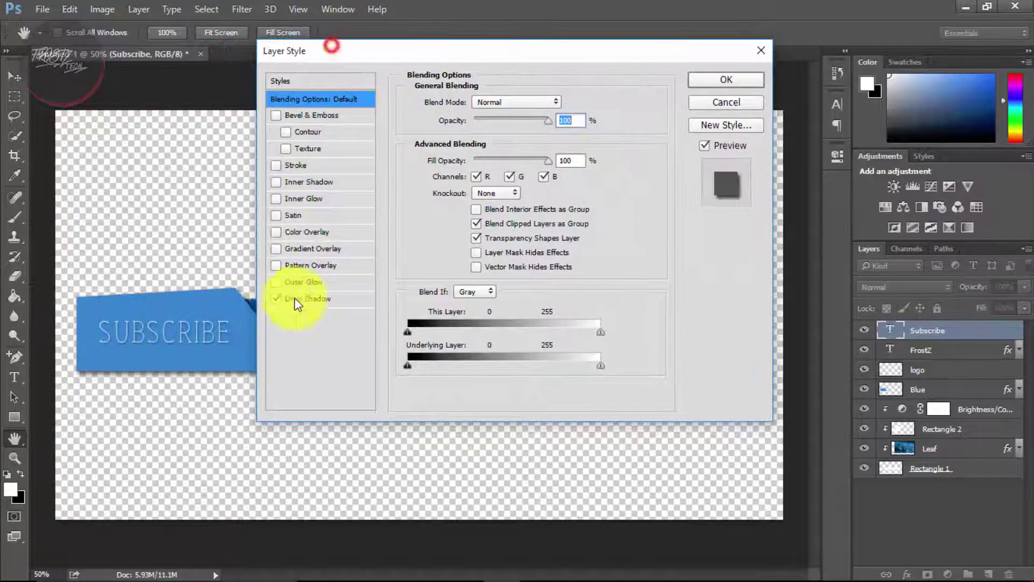
click(318, 166)
click(444, 208)
click(528, 146)
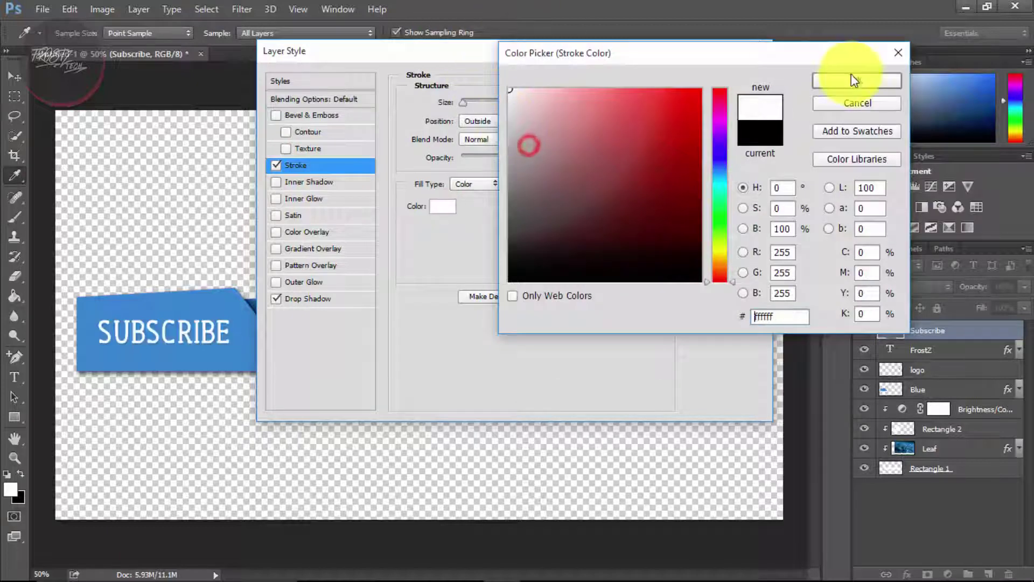
click(855, 78)
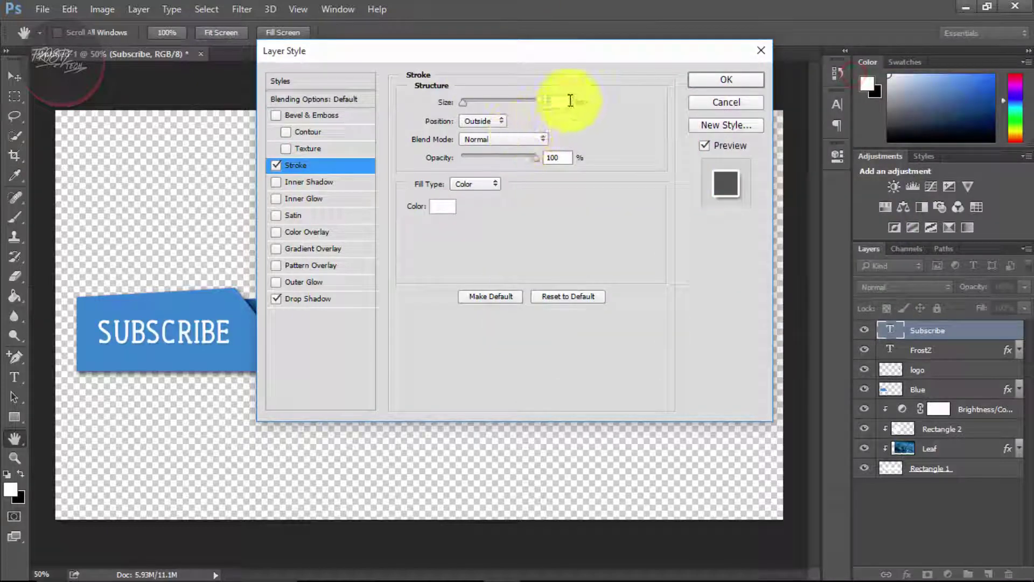
double_click(571, 101)
text(3)
text(4)
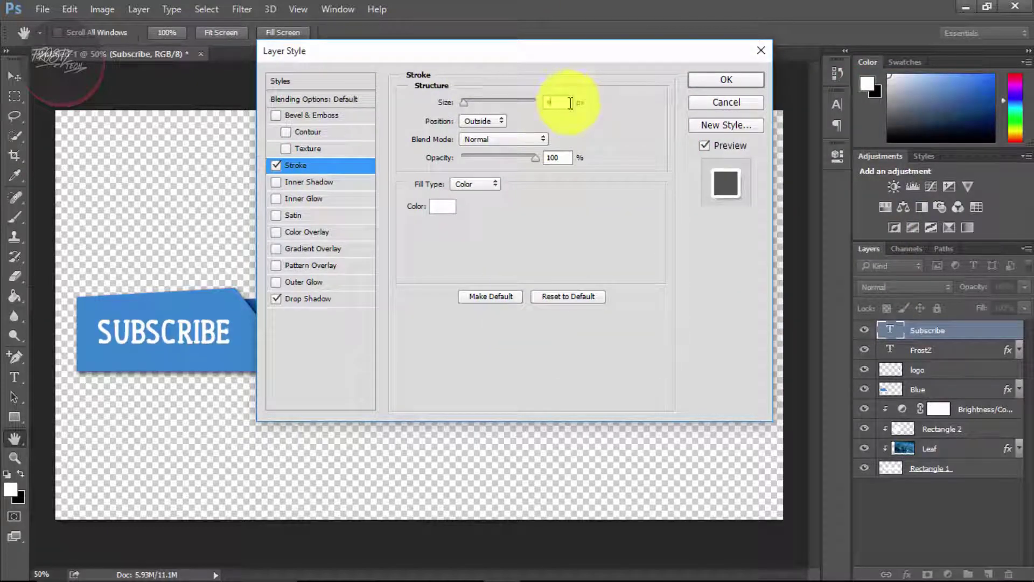
Set the shadow to 85% opacity, 8 px distance, 12% spread, 12 px size, and apply.
click(308, 299)
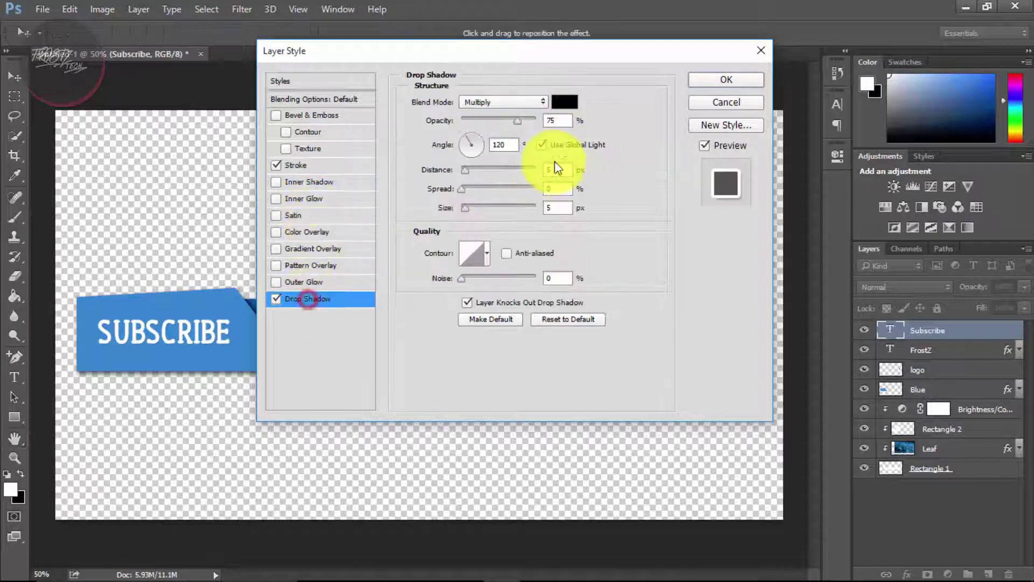
double_click(558, 120)
text(85)
double_click(562, 165)
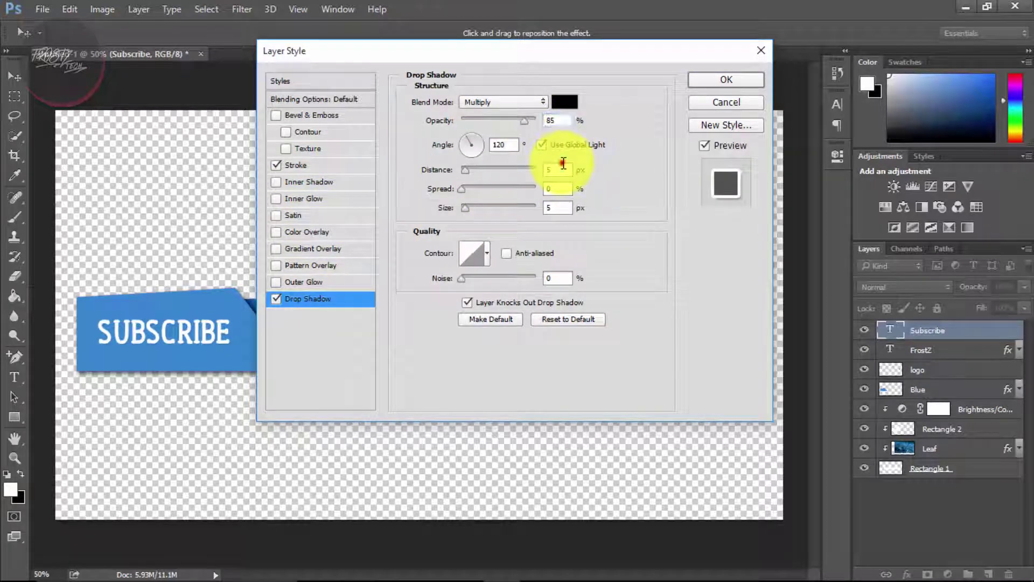
text(0)
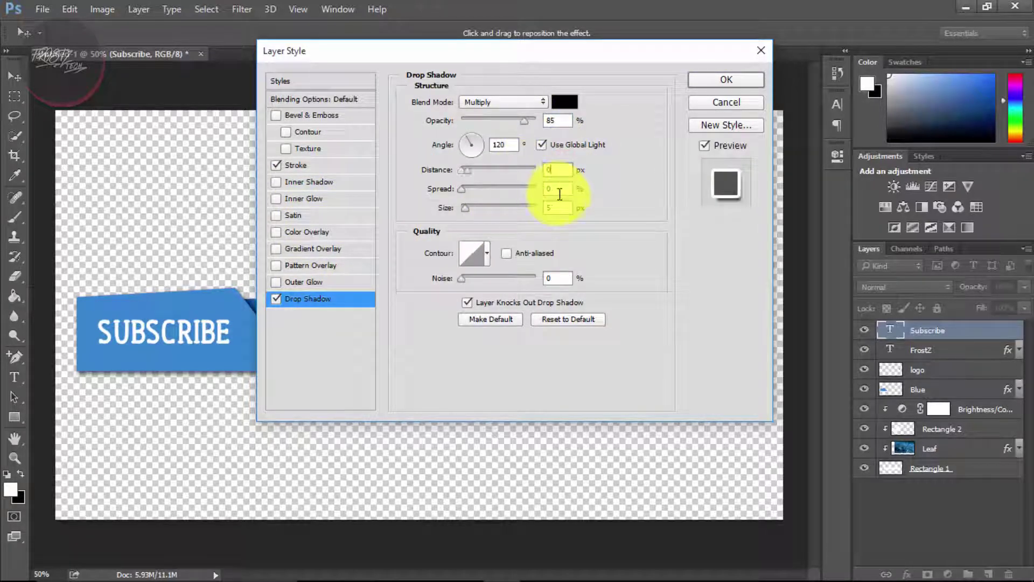
text(8)
double_click(558, 189)
text(12)
double_click(558, 208)
text(12)
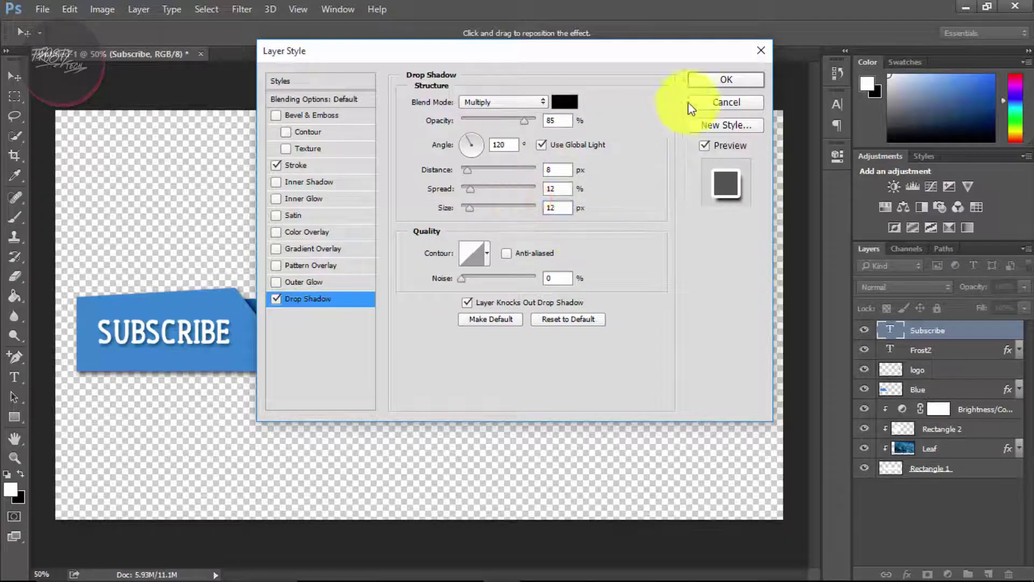
click(724, 80)
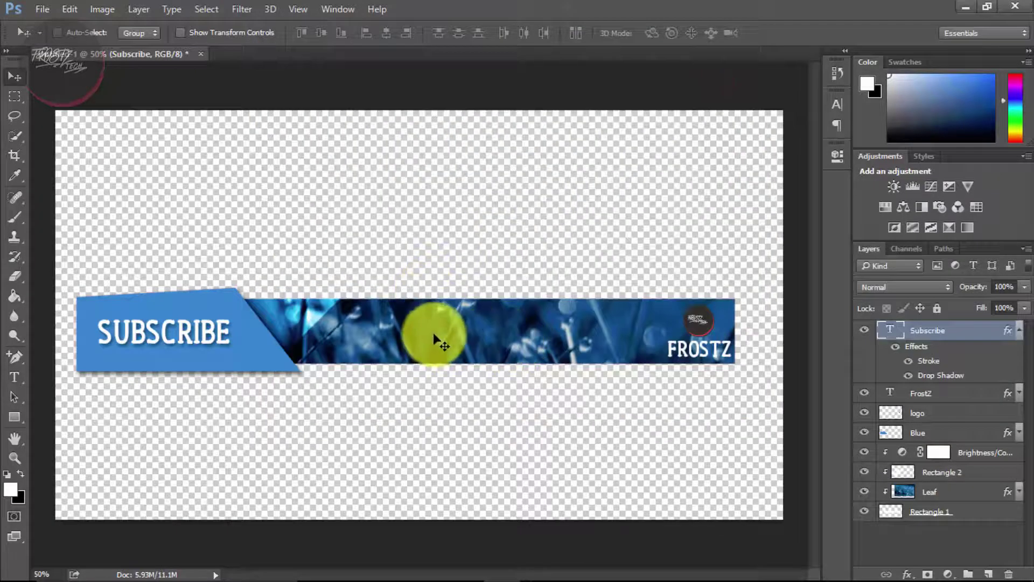
Paste STAY TUNED FOR MORE as text on the leaf strip and enlarge it.
key(t)
click(321, 336)
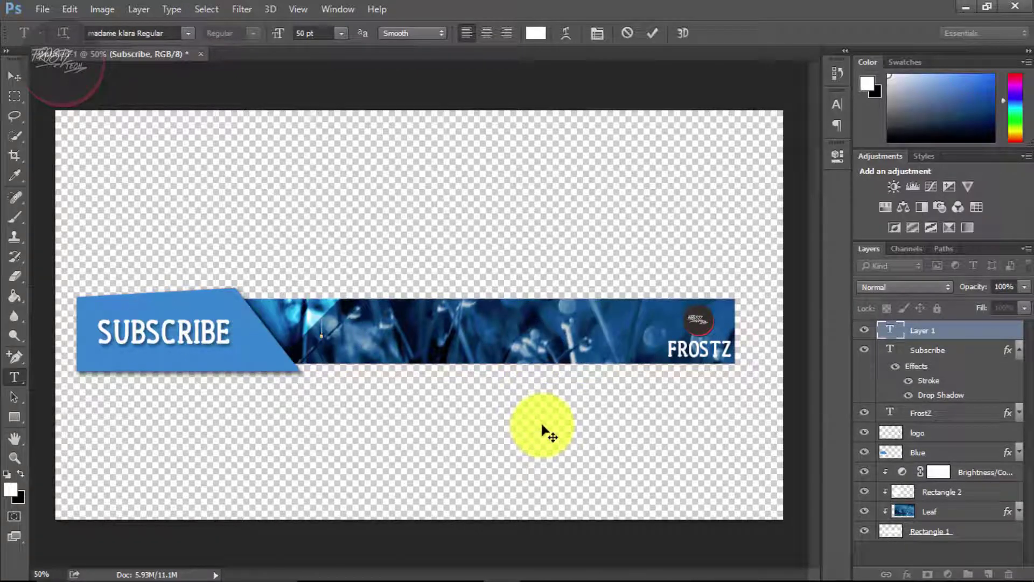
click(388, 328)
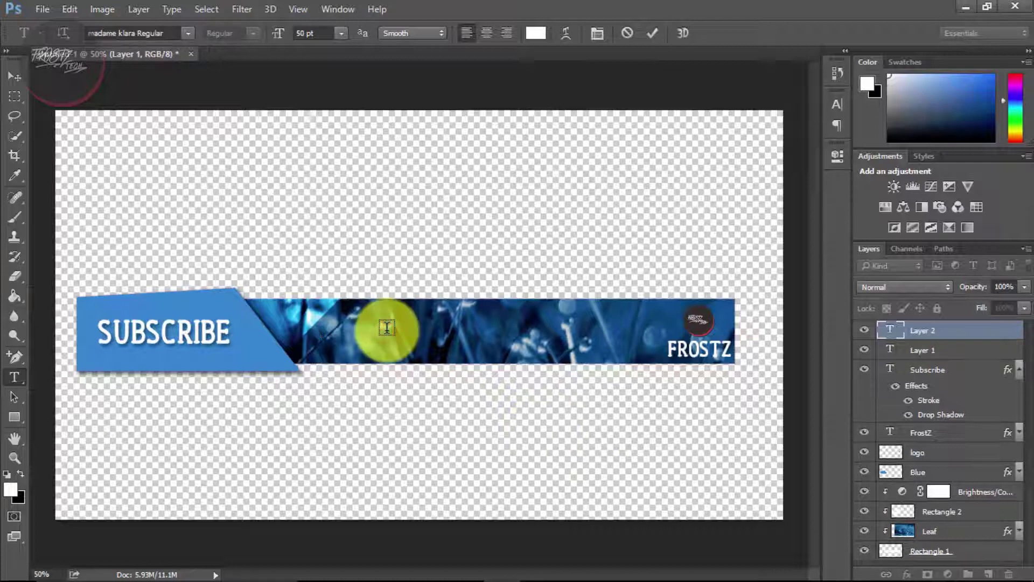
text(STAY TUNED FOR MORE)
key(ctrl+a)
scroll(307, 33, up, 3)
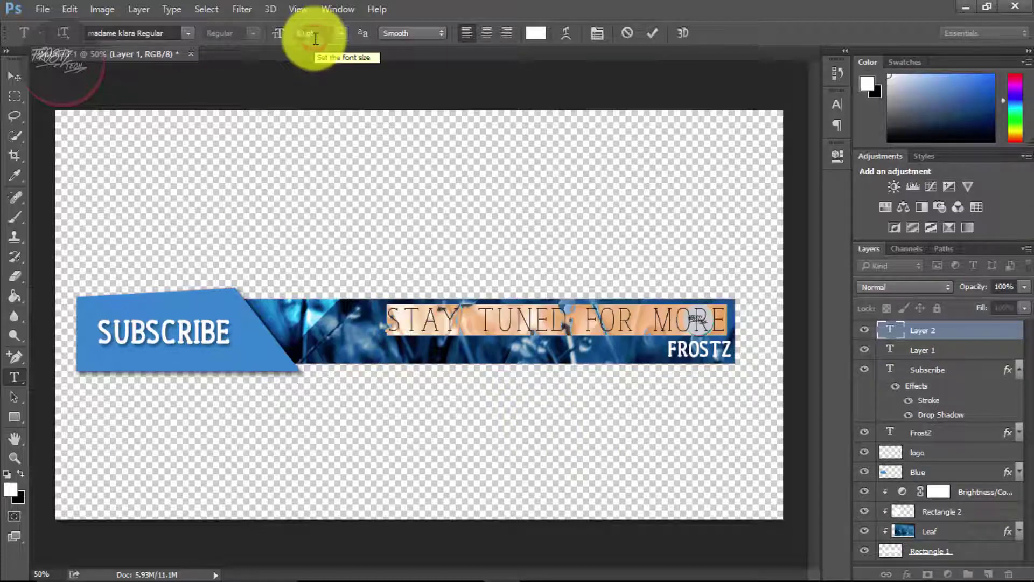
click(652, 32)
key(v)
drag(523, 319, 443, 331)
Copy the Subscribe layer style and paste it onto the STAY TUNED FOR MORE layer.
click(928, 370)
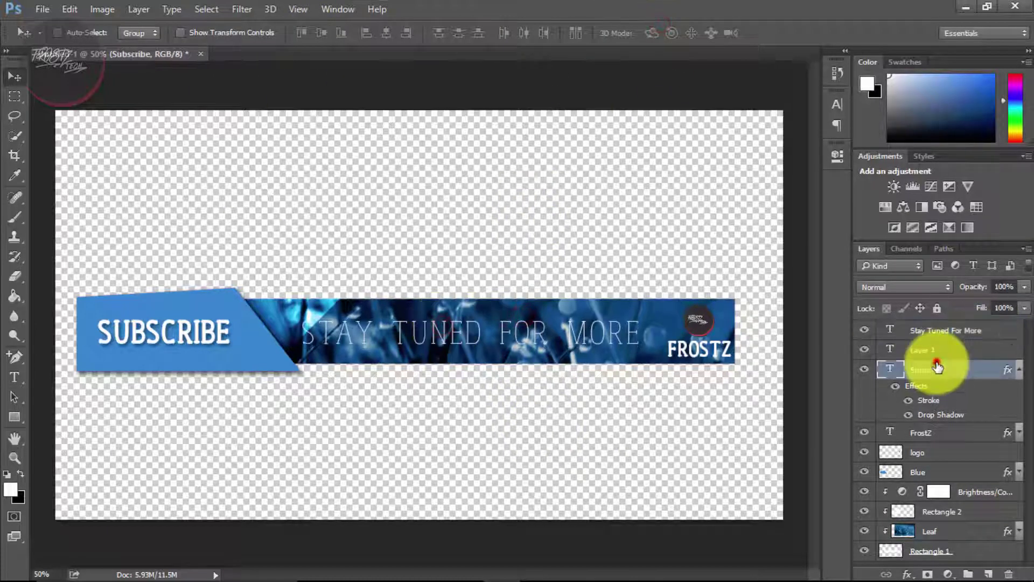
right_click(932, 369)
click(676, 536)
click(945, 330)
right_click(945, 330)
click(673, 549)
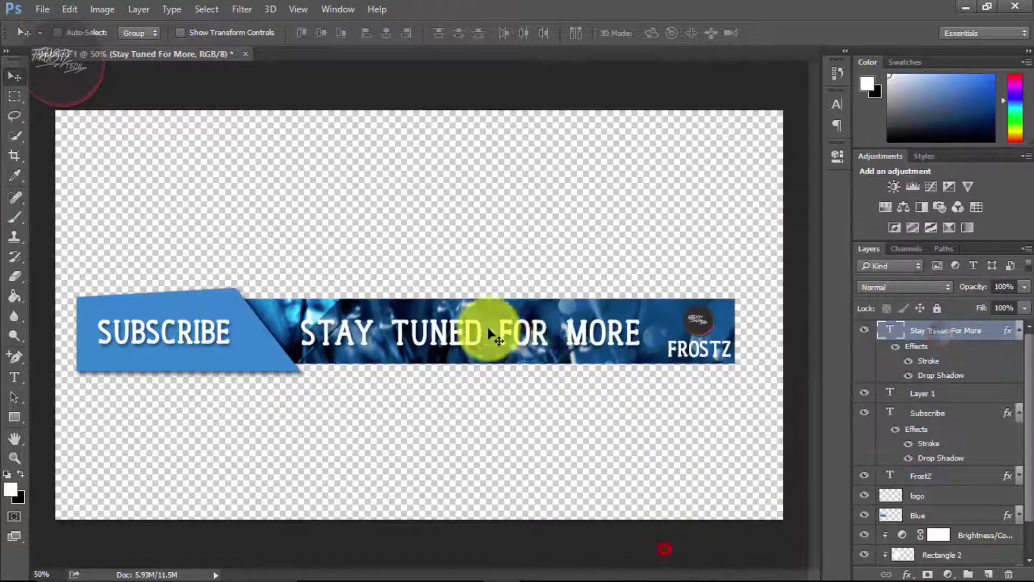
scroll(858, 512, down, 2)
Return Rectangle 2 to Normal blend mode and lower its opacity to about 22%.
click(971, 518)
click(922, 286)
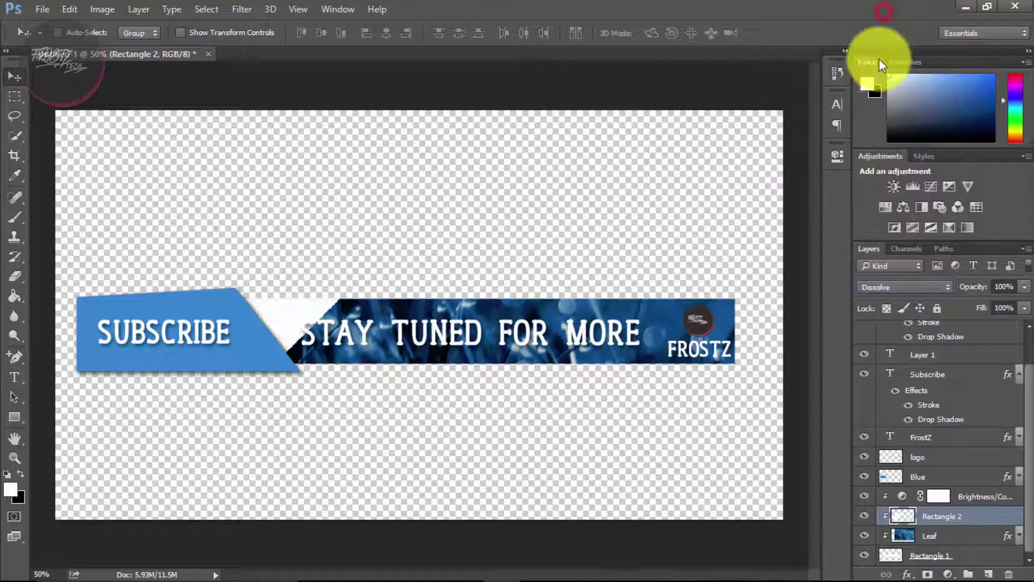
key(ctrl+z)
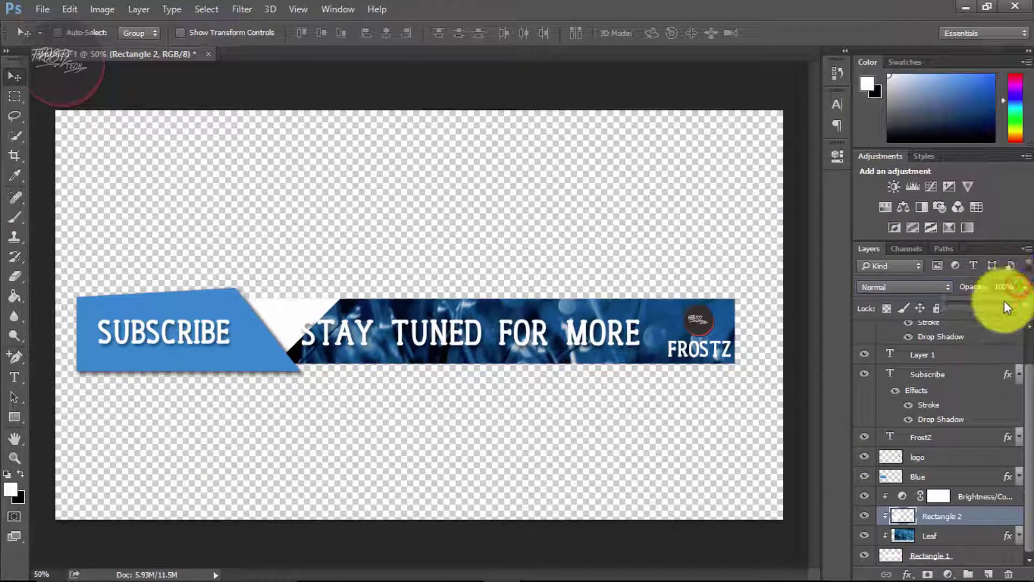
drag(1004, 301, 966, 303)
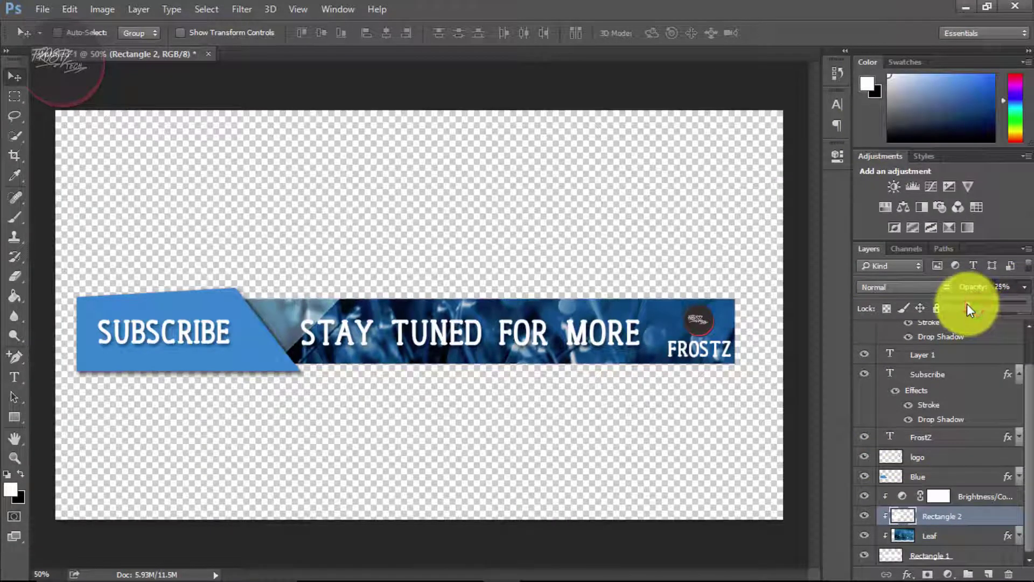
Create a layer group named 'Shapes and All' and move all banner layers into it.
click(967, 574)
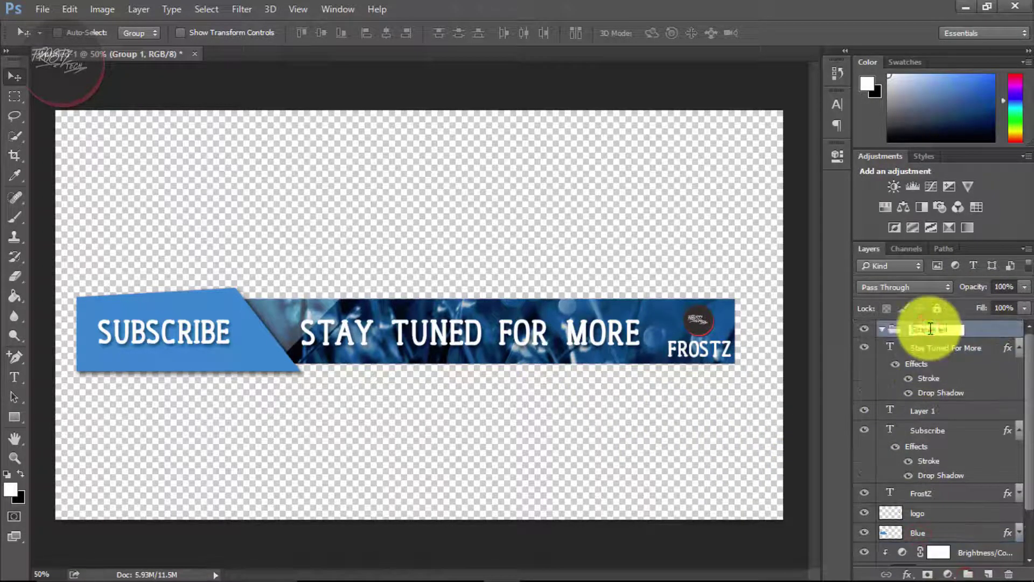
click(937, 347)
shift+click(966, 532)
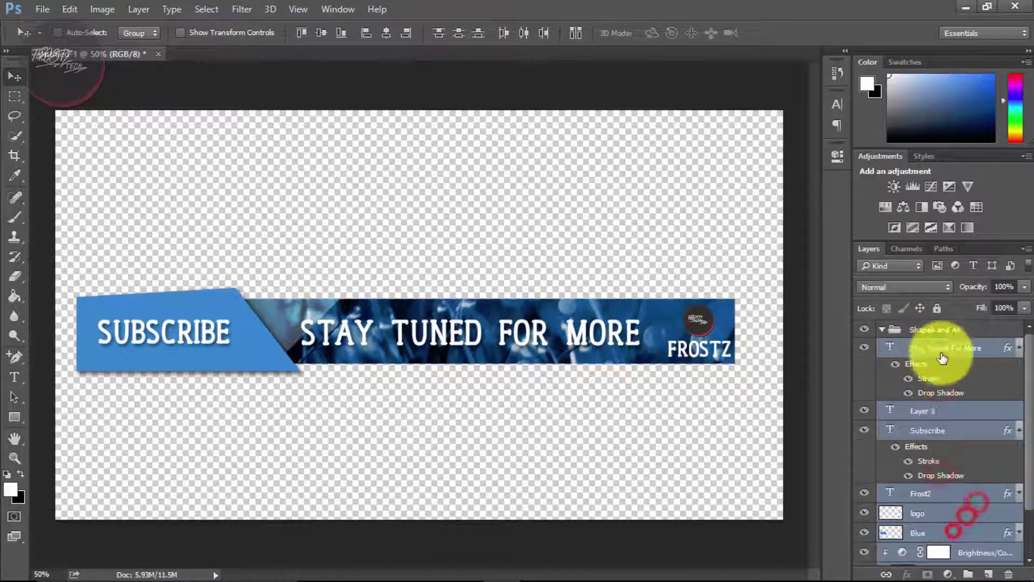
drag(942, 358, 884, 330)
scroll(935, 434, down, 2)
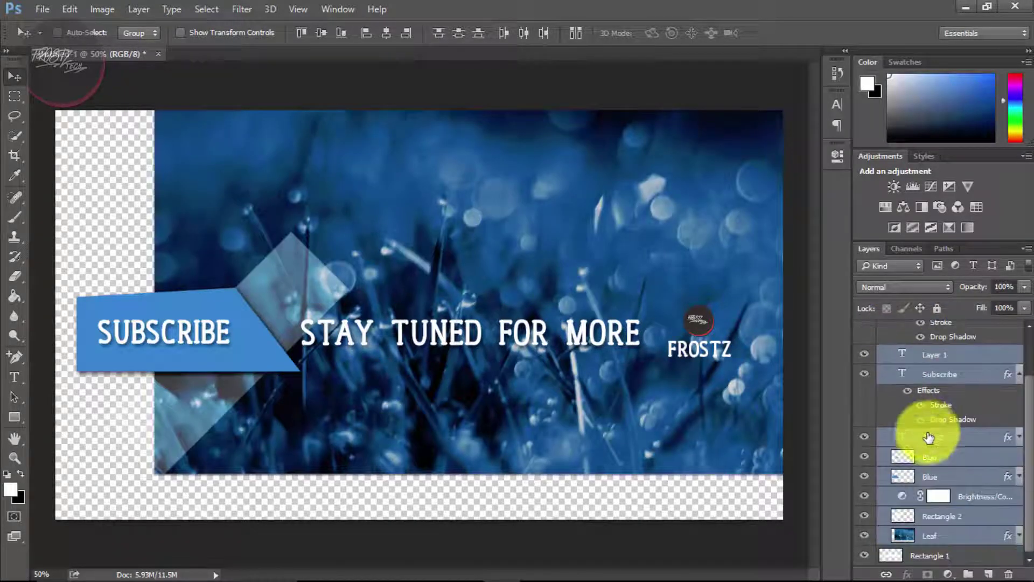
Apply clipping masks to Rectangle 2 and the Leaf layer.
click(928, 555)
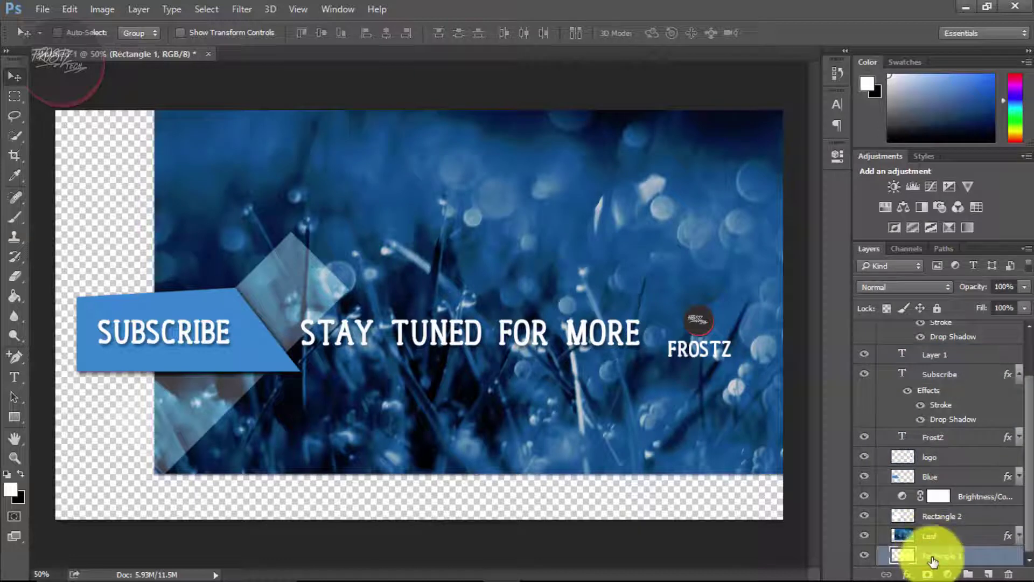
right_click(926, 522)
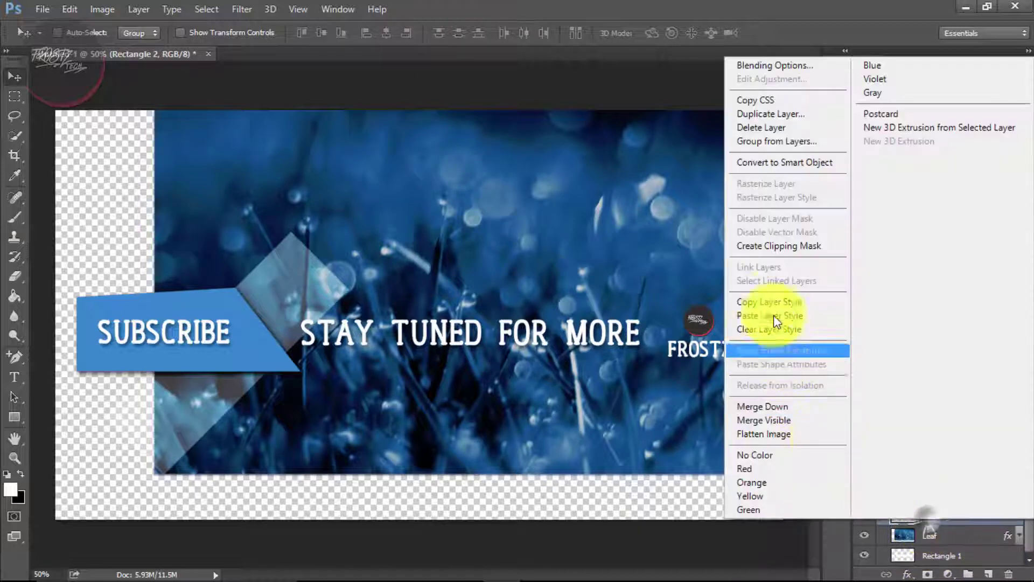
click(777, 246)
right_click(939, 536)
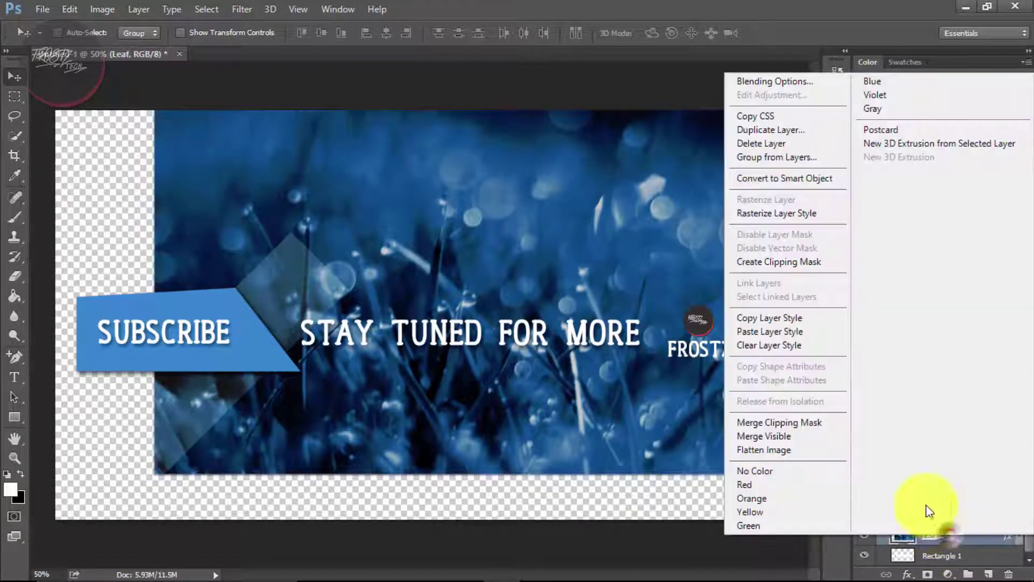
click(794, 283)
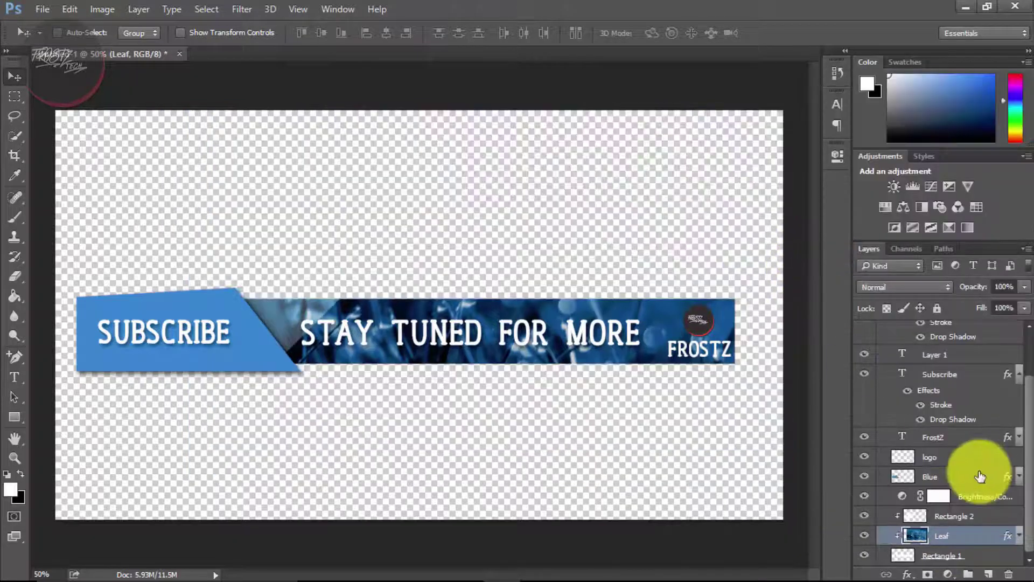
Collapse the Shapes and All group, give it a red colour label, and deselect layers.
scroll(886, 372, up, 5)
click(884, 331)
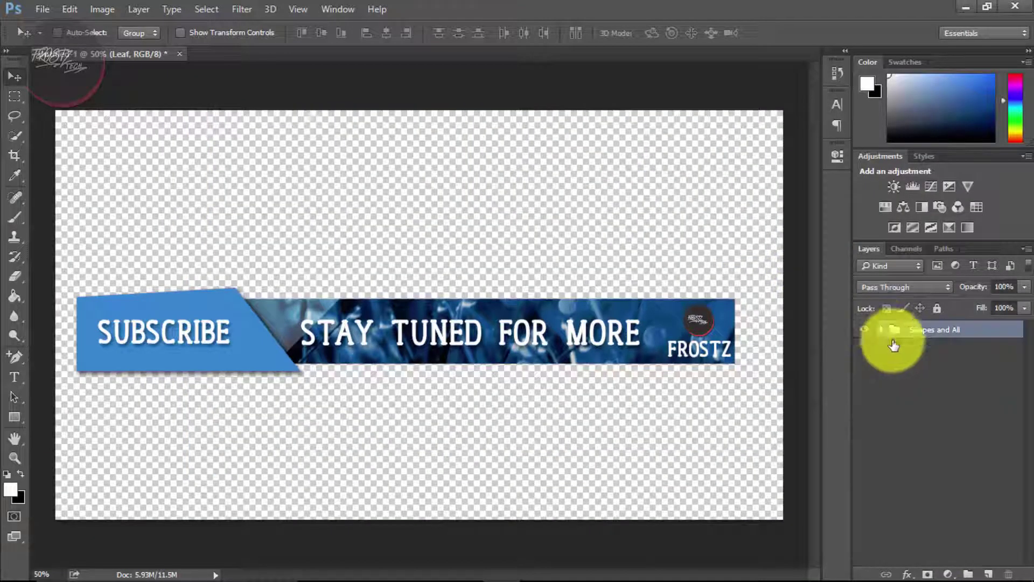
right_click(909, 338)
click(833, 489)
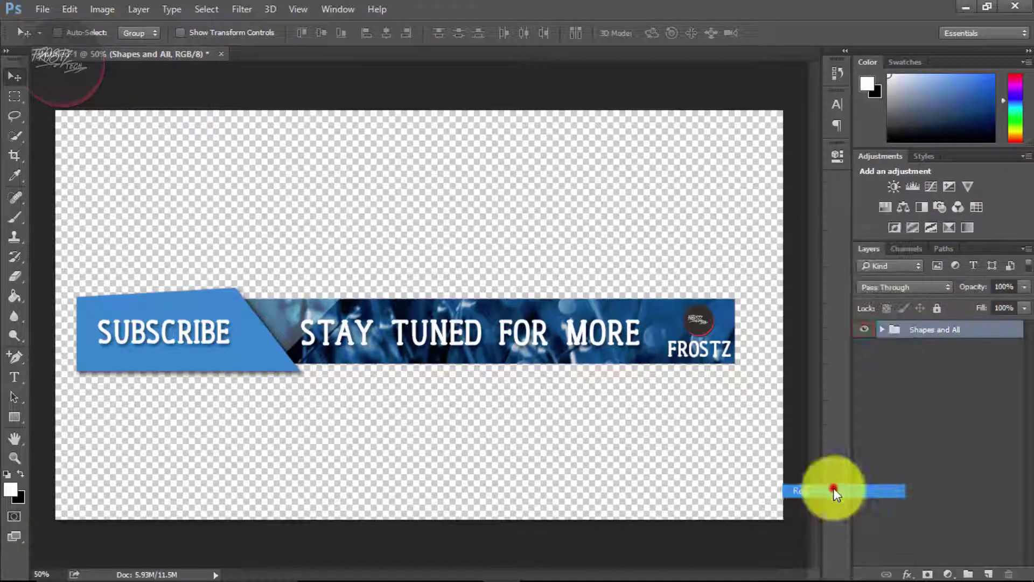
click(985, 420)
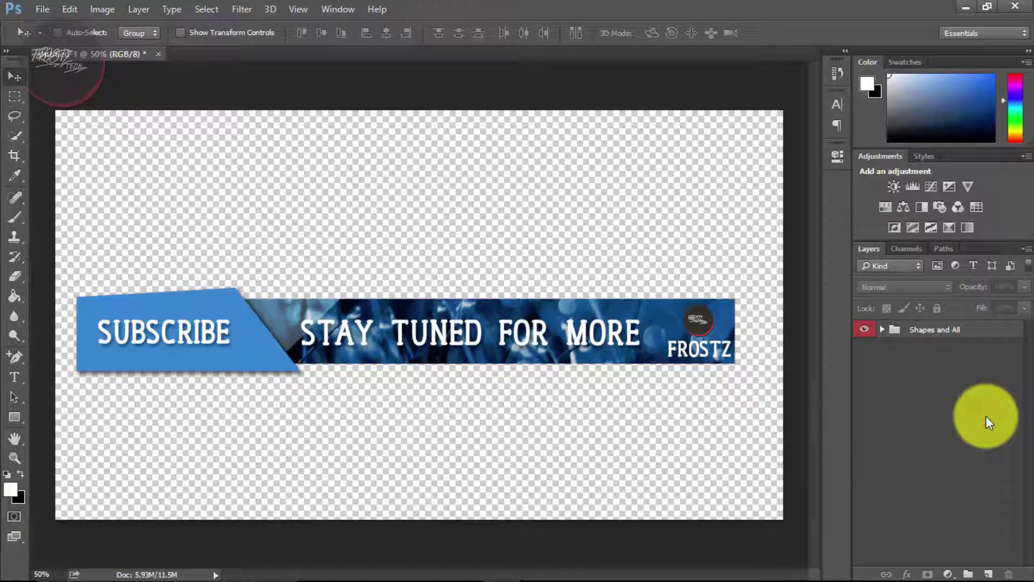